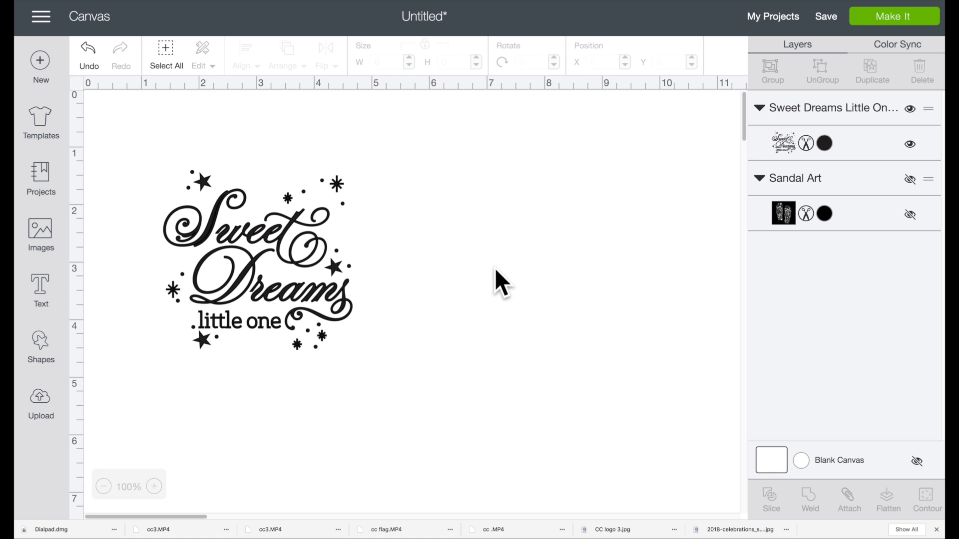
# Step: View the source cartridge of the Sweet Dreams image from its layer information, and return to the canvas
pyautogui.moveTo(280, 221); pyautogui.dragTo(286, 211)
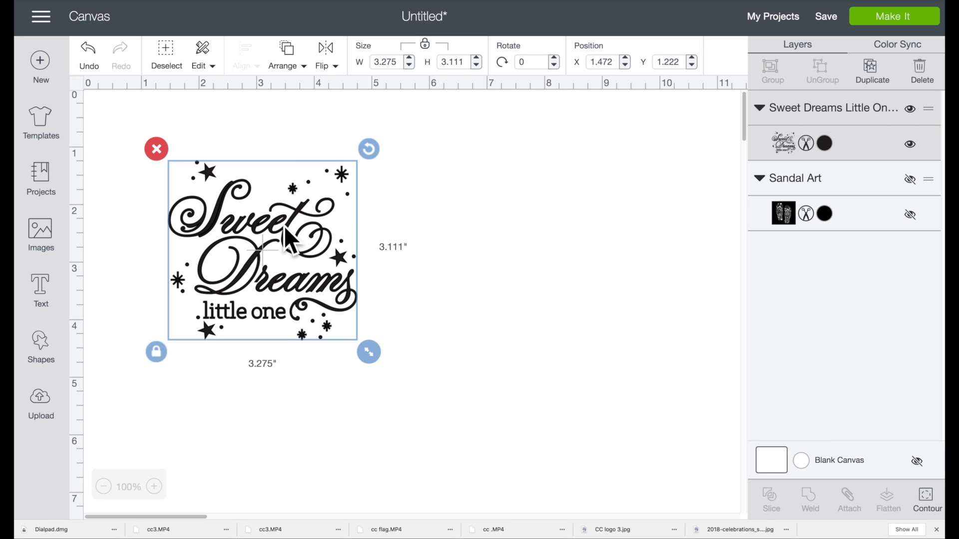
pyautogui.moveTo(284, 227); pyautogui.dragTo(283, 225)
pyautogui.click(829, 141)
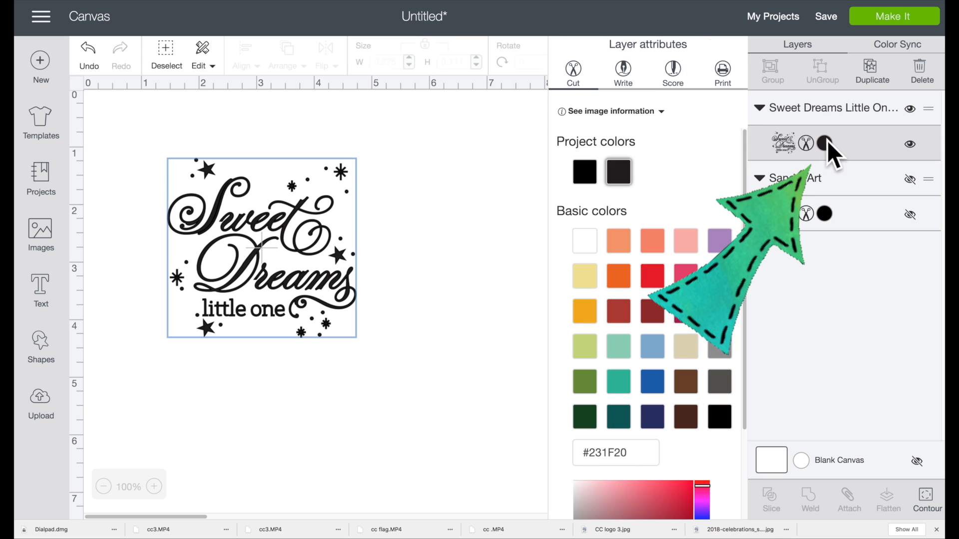
pyautogui.click(664, 113)
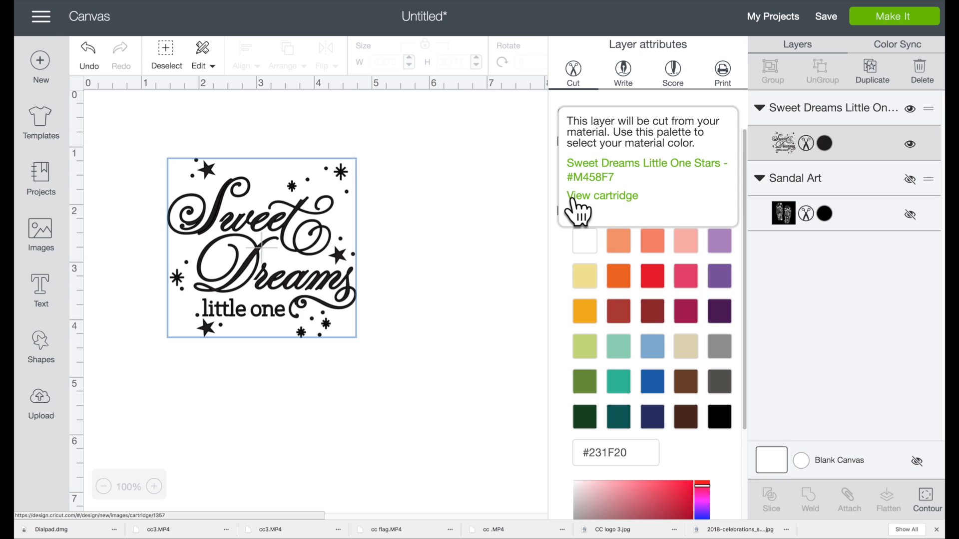
pyautogui.click(224, 383)
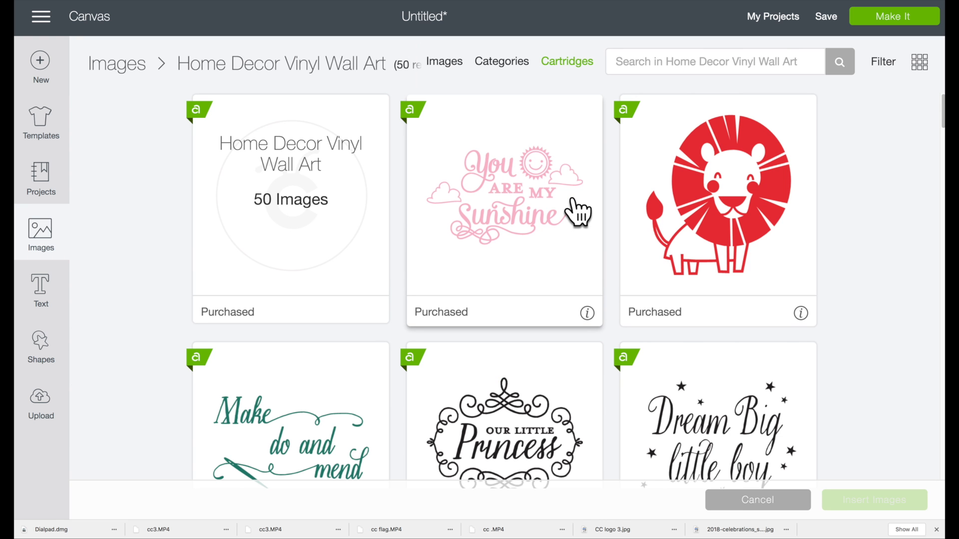
pyautogui.click(31, 236)
pyautogui.click(344, 232)
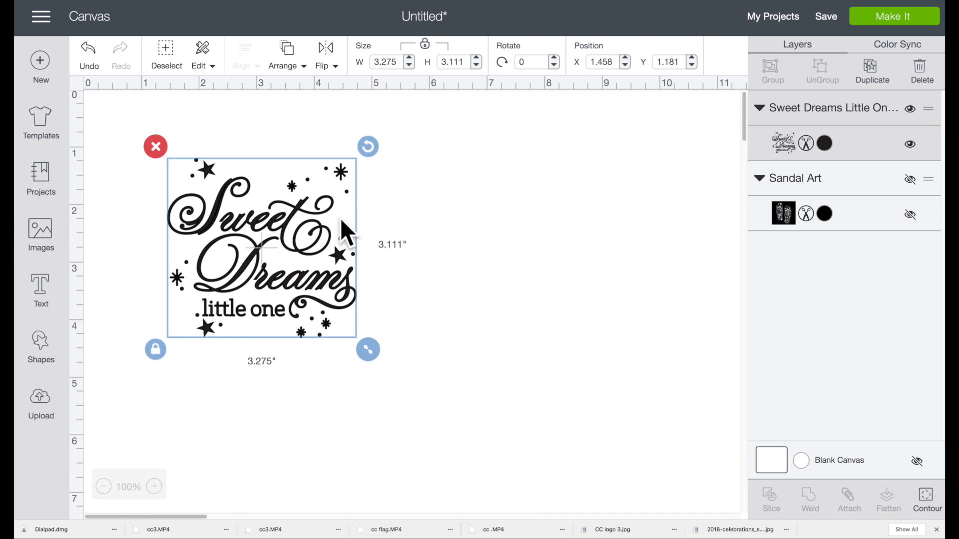
# Step: Select the Sweet Dreams design, open Contour for it and look over its outlines down to "little one"
pyautogui.click(363, 244)
pyautogui.click(249, 215)
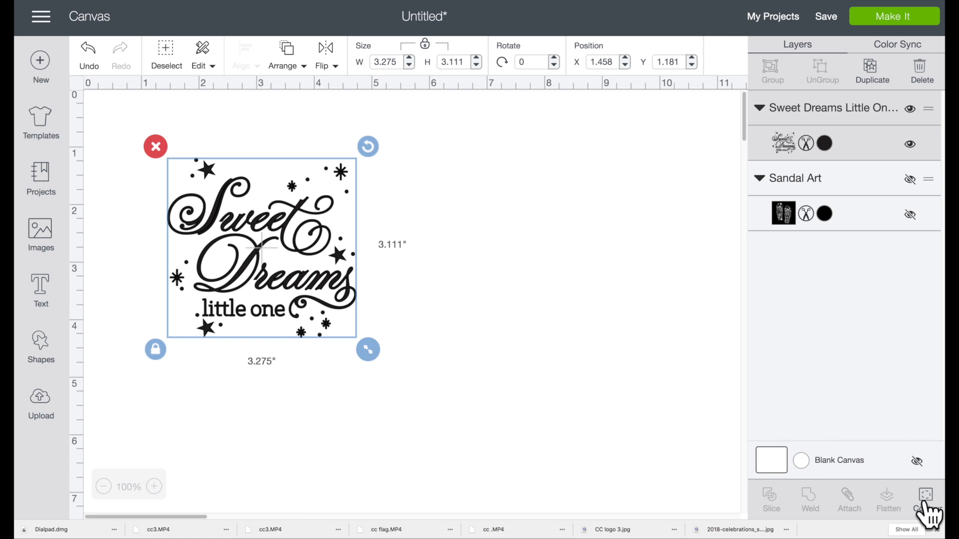
pyautogui.click(411, 136)
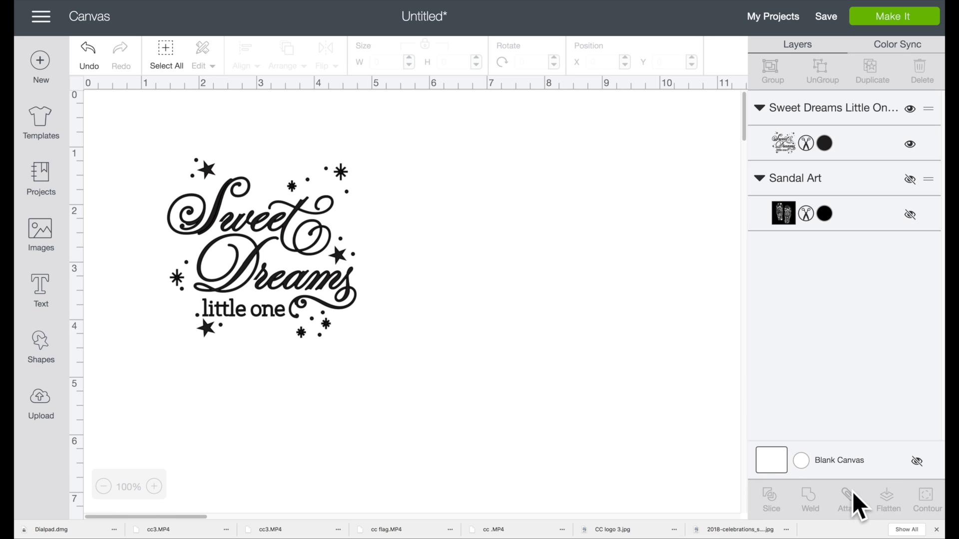
pyautogui.click(235, 197)
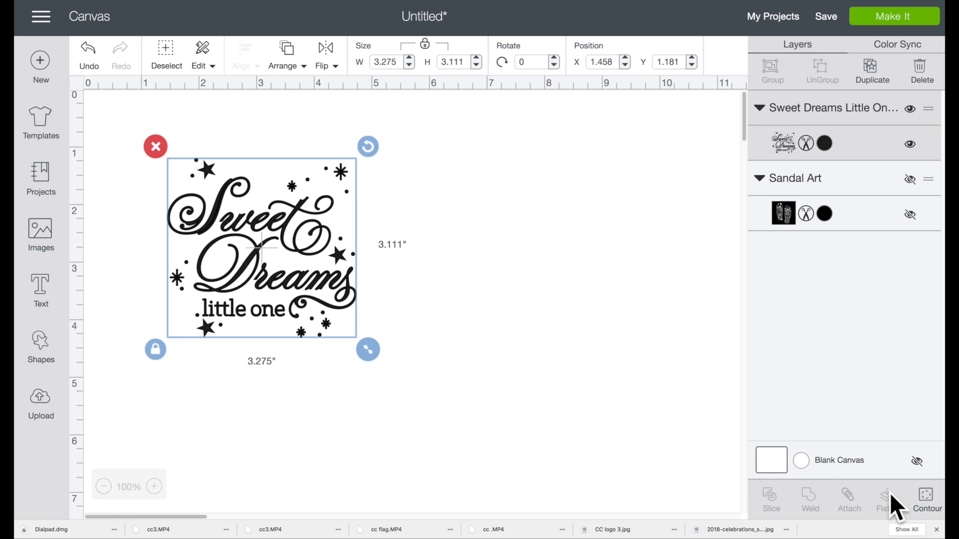
pyautogui.click(925, 494)
pyautogui.scroll(-3, 575, 303)
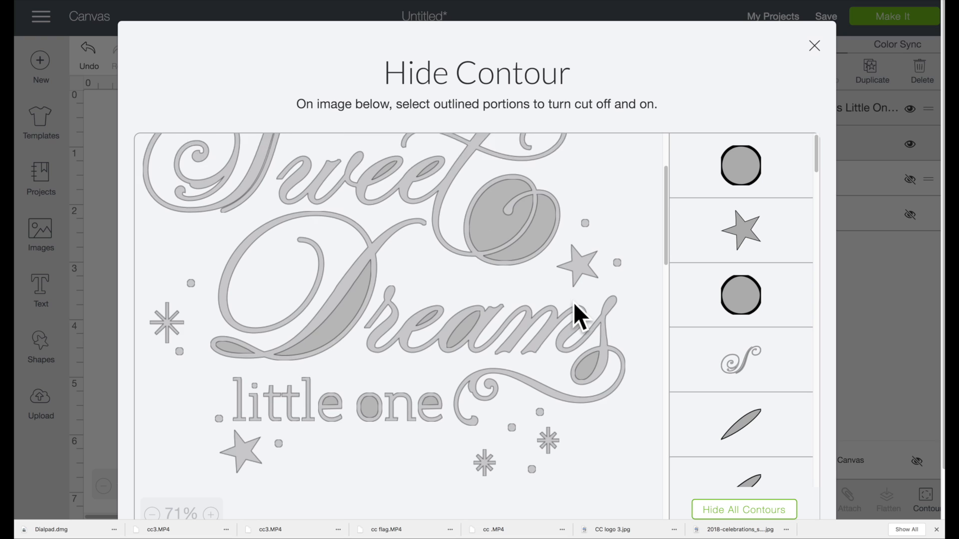
pyautogui.scroll(-1, 573, 302)
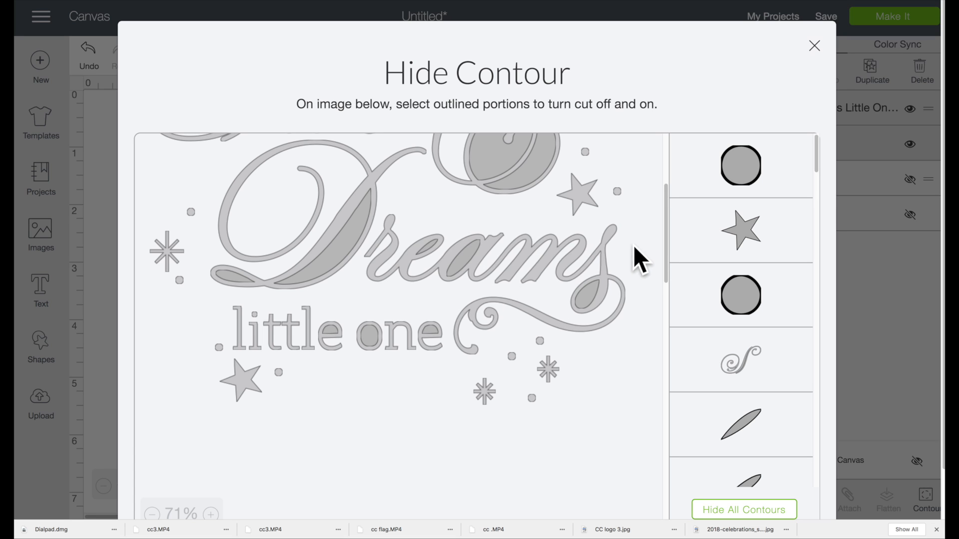
pyautogui.scroll(5, 365, 386)
pyautogui.scroll(-4, 364, 386)
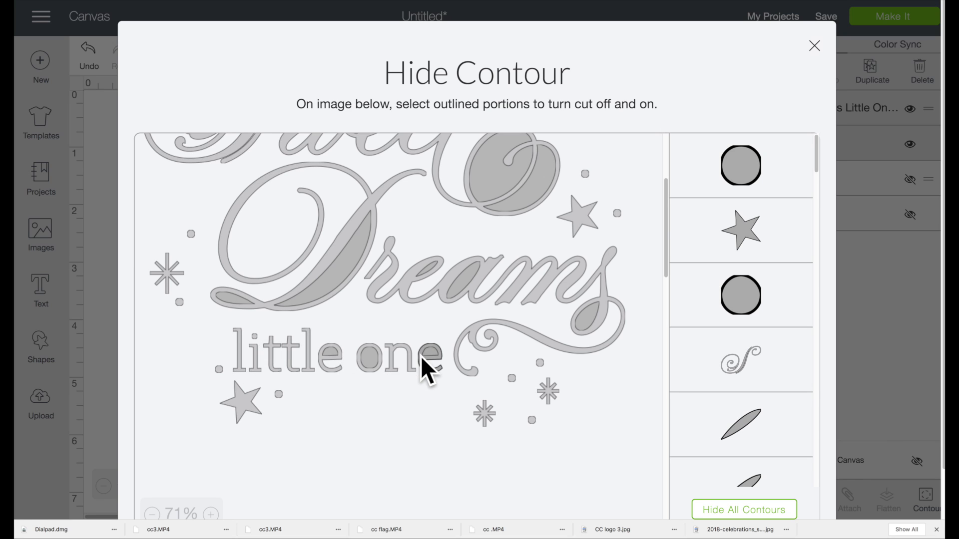
# Step: Hide the contours of the letters "litt", including the dot of the i, directly on the preview image
pyautogui.click(238, 356)
pyautogui.click(256, 355)
pyautogui.click(256, 337)
pyautogui.click(269, 347)
pyautogui.click(288, 348)
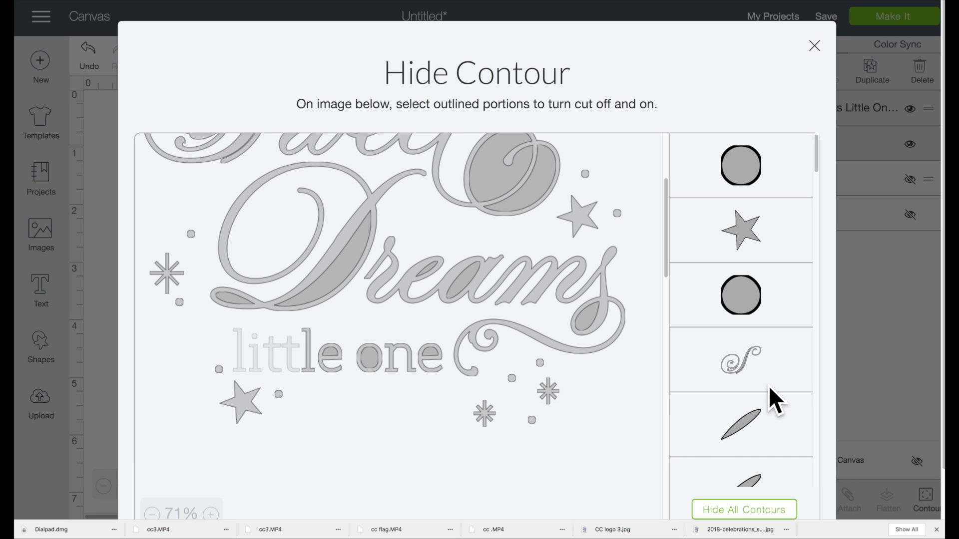
# Step: Find the remaining letters of "little" among the individual contours and hide the second l and both contours of the e
pyautogui.scroll(-15, 740, 395)
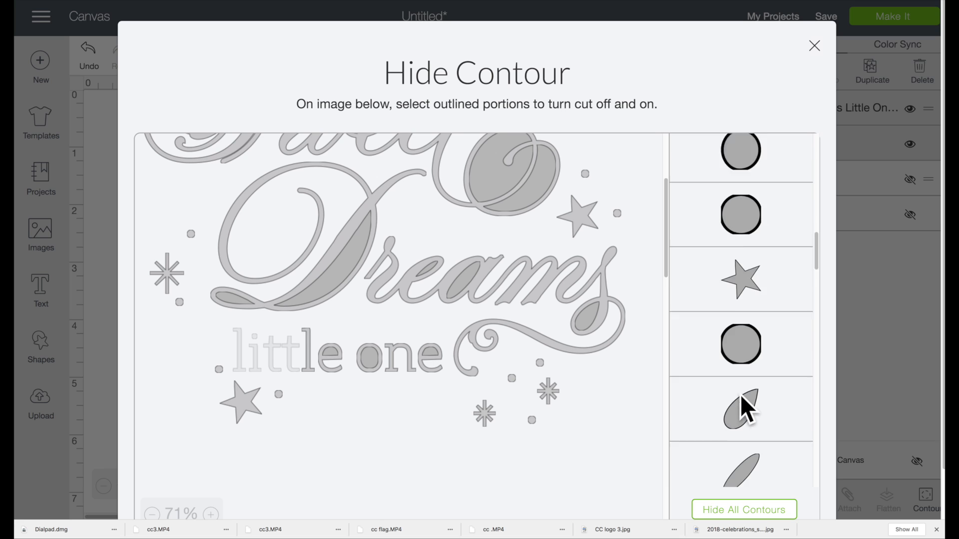
pyautogui.scroll(-10, 740, 395)
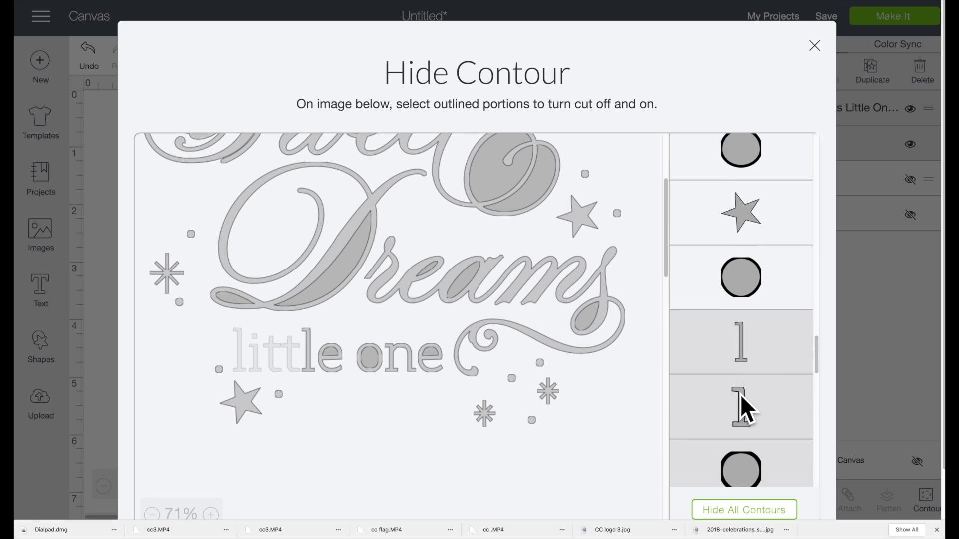
pyautogui.scroll(-10, 740, 395)
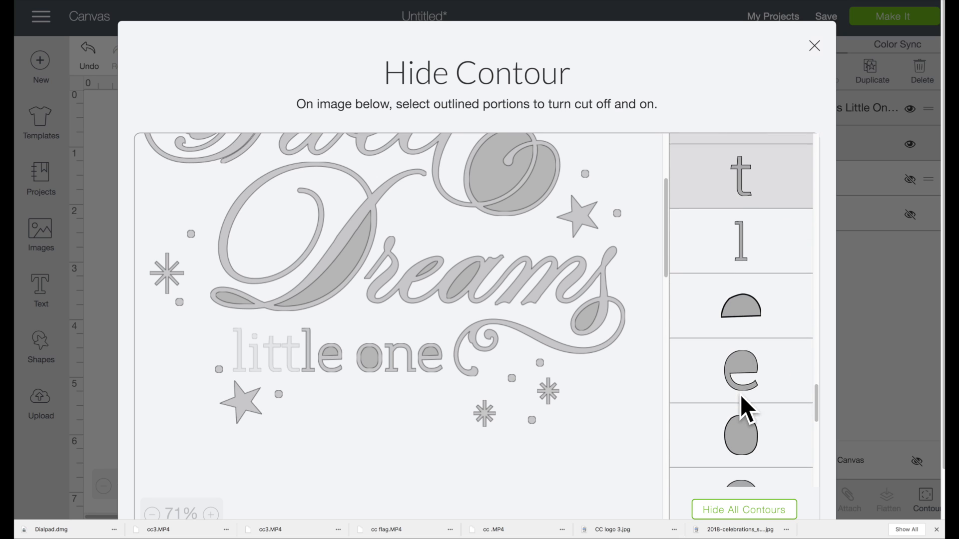
pyautogui.scroll(10, 740, 395)
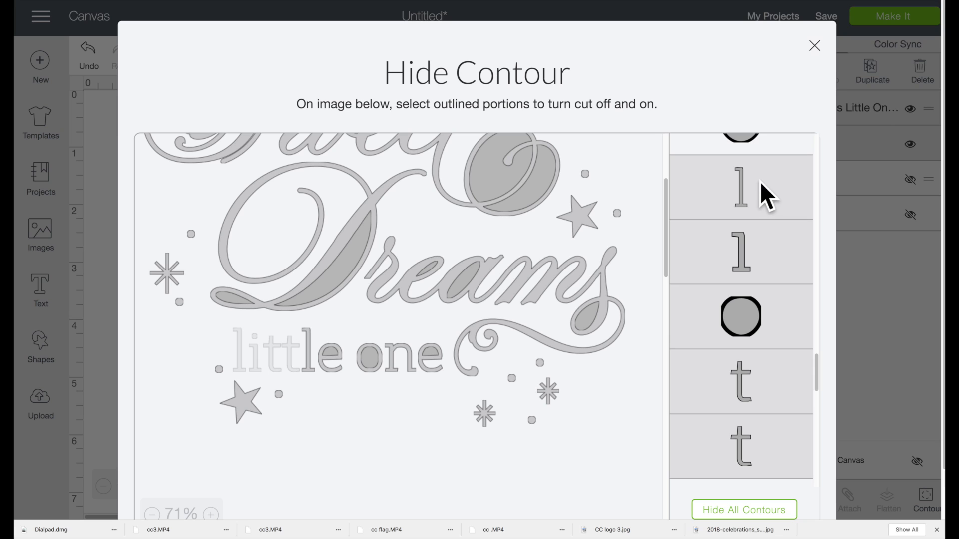
pyautogui.scroll(-3, 762, 430)
pyautogui.click(767, 395)
pyautogui.scroll(-3, 765, 394)
pyautogui.click(761, 370)
pyautogui.click(751, 425)
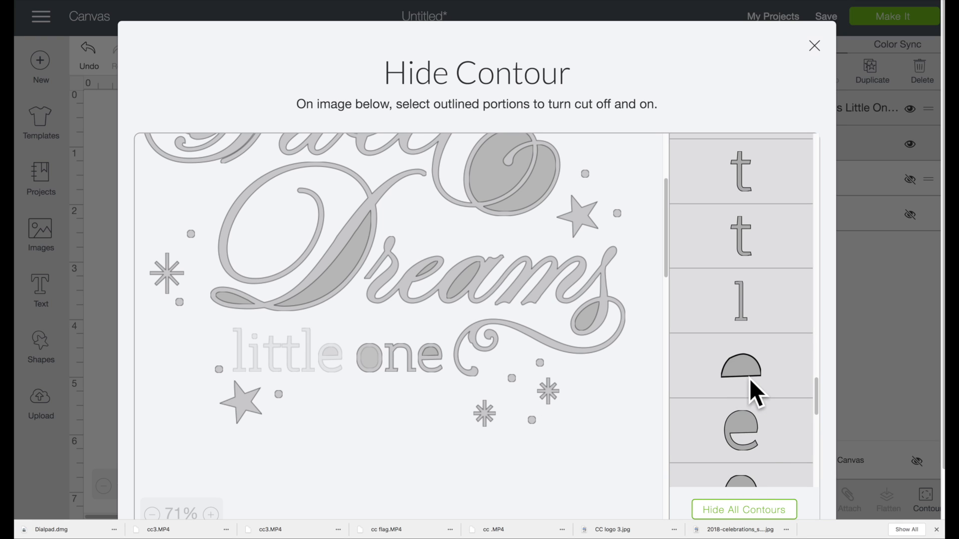
# Step: Hide all contours of the word "one", including the inner shapes of the o and e, and close the contour editor
pyautogui.scroll(-2, 749, 379)
pyautogui.scroll(-3, 750, 379)
pyautogui.click(754, 336)
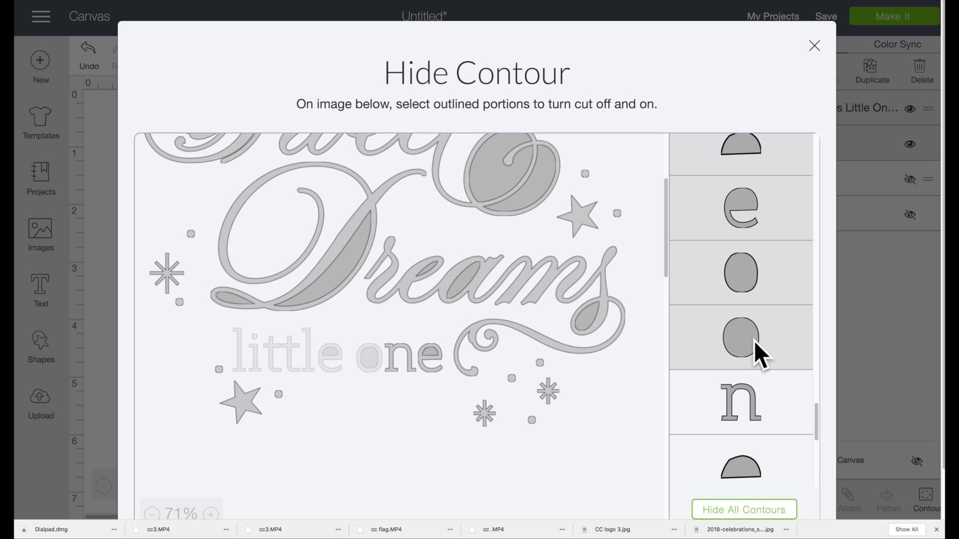
pyautogui.click(754, 396)
pyautogui.scroll(-3, 754, 392)
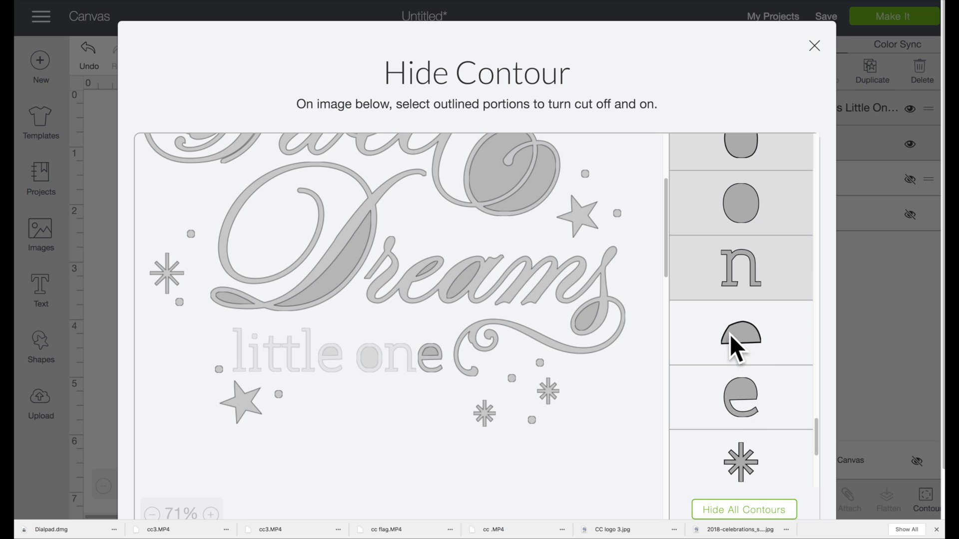
pyautogui.click(752, 388)
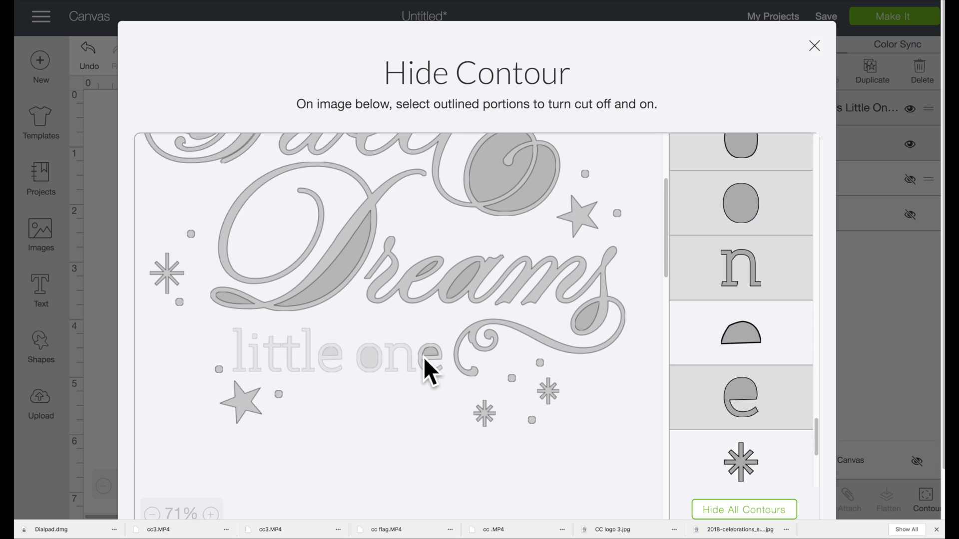
pyautogui.click(749, 332)
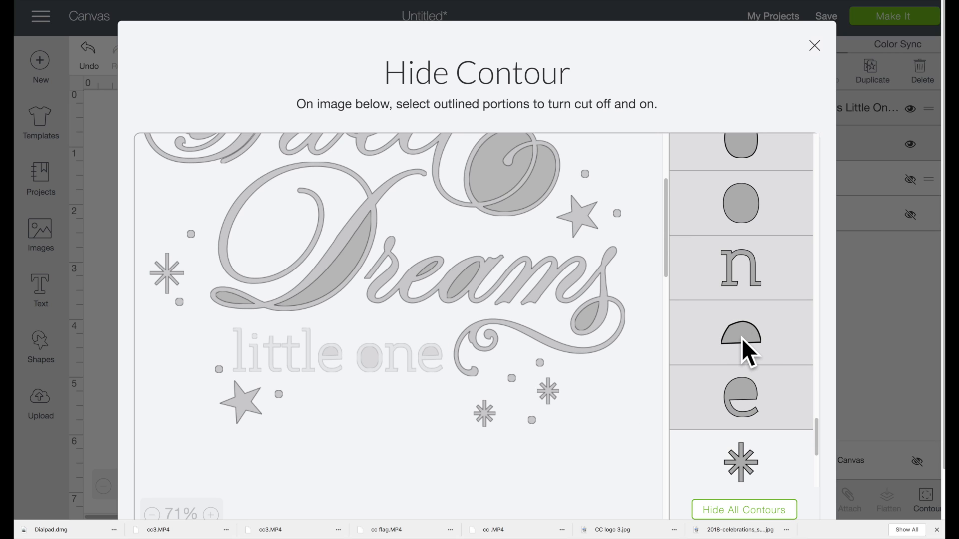
pyautogui.scroll(-12, 742, 338)
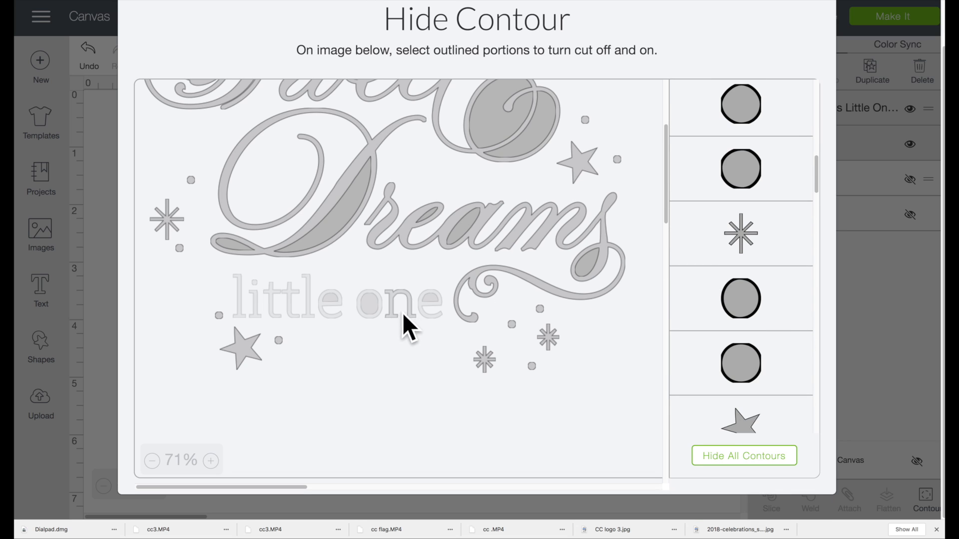
pyautogui.scroll(10, 783, 303)
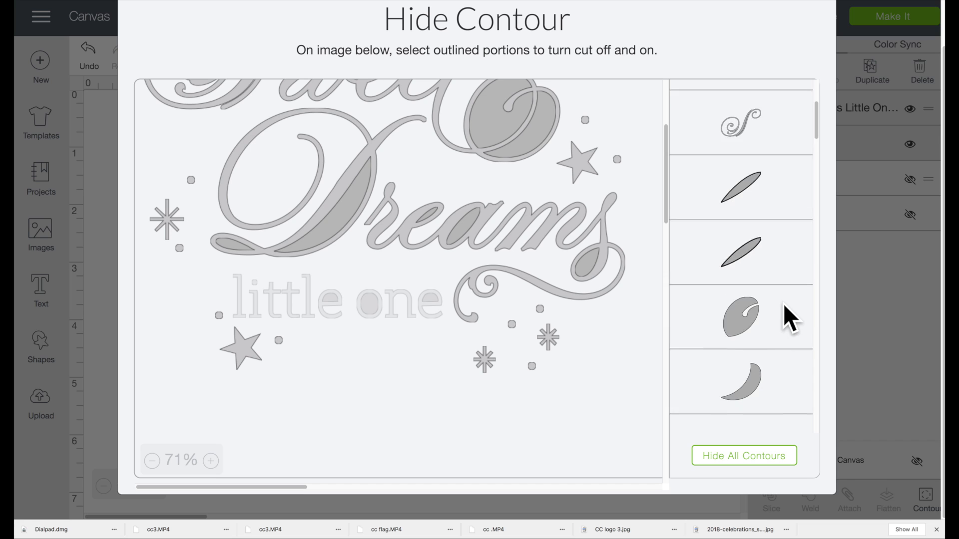
pyautogui.scroll(2, 784, 304)
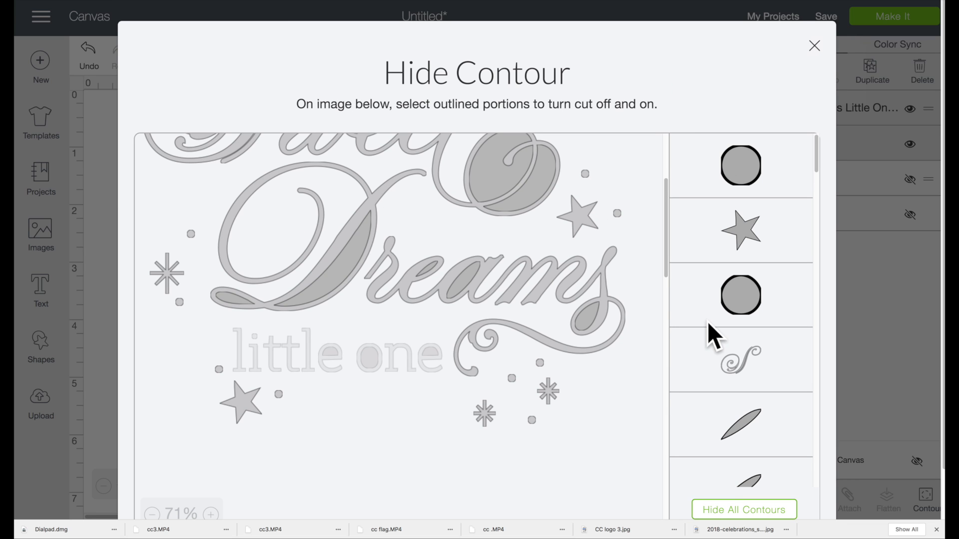
pyautogui.click(881, 319)
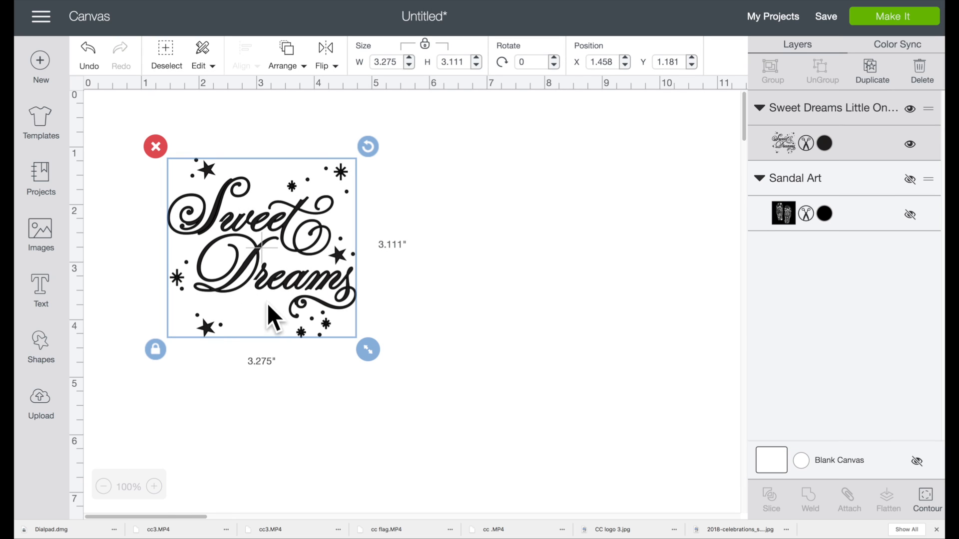
# Step: Enlarge the Sweet Dreams design to about 5.44 by 5.17 inches, and duplicate it with the copy offset to the right
pyautogui.moveTo(269, 301); pyautogui.dragTo(294, 289)
pyautogui.moveTo(392, 339); pyautogui.dragTo(518, 456)
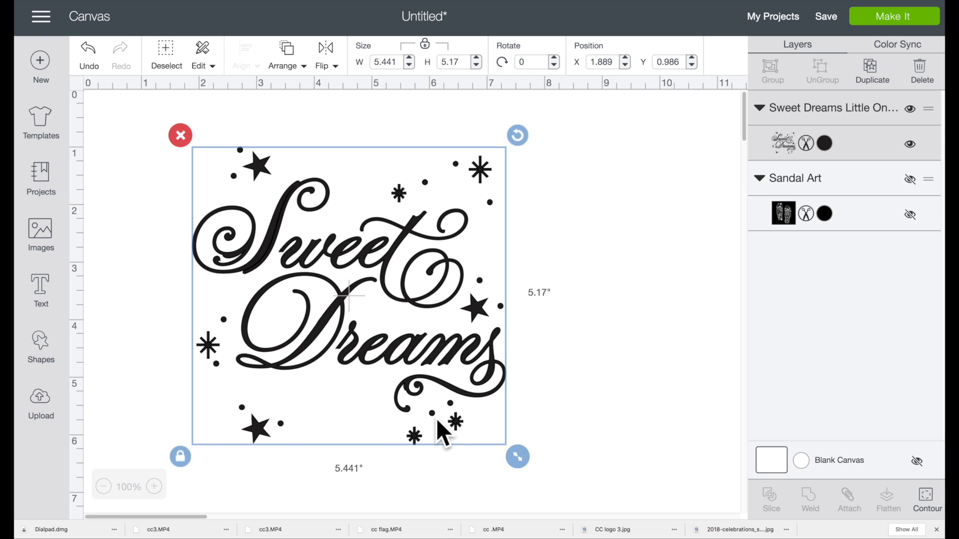
pyautogui.moveTo(387, 433); pyautogui.dragTo(382, 424)
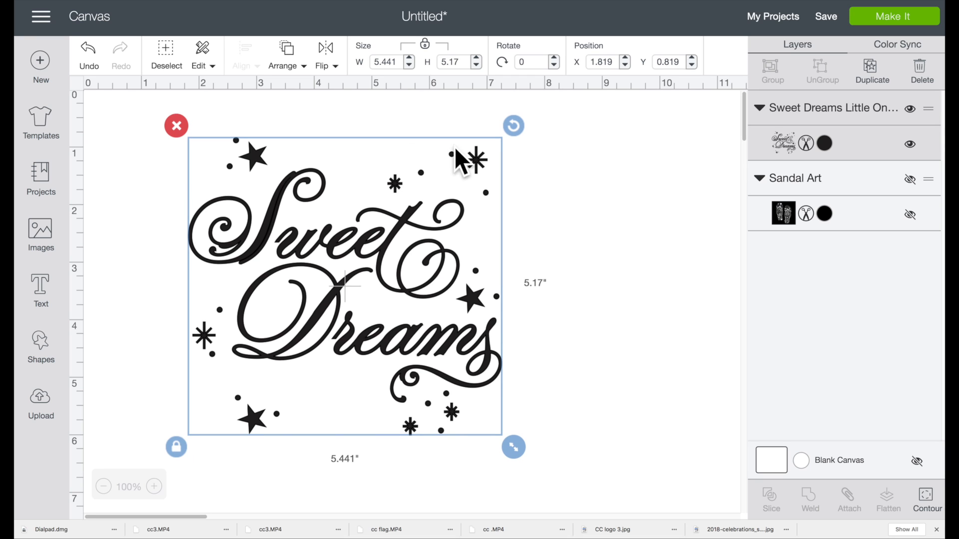
pyautogui.click(873, 74)
pyautogui.moveTo(381, 281); pyautogui.dragTo(512, 288)
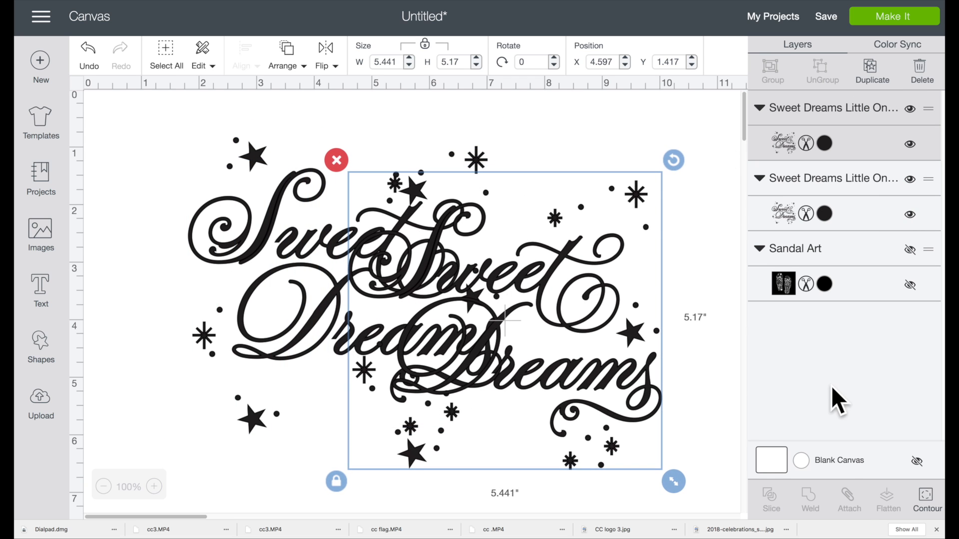
# Step: Hide all contours of the duplicated design at once and place the remaining "weet" piece beside the original
pyautogui.click(922, 497)
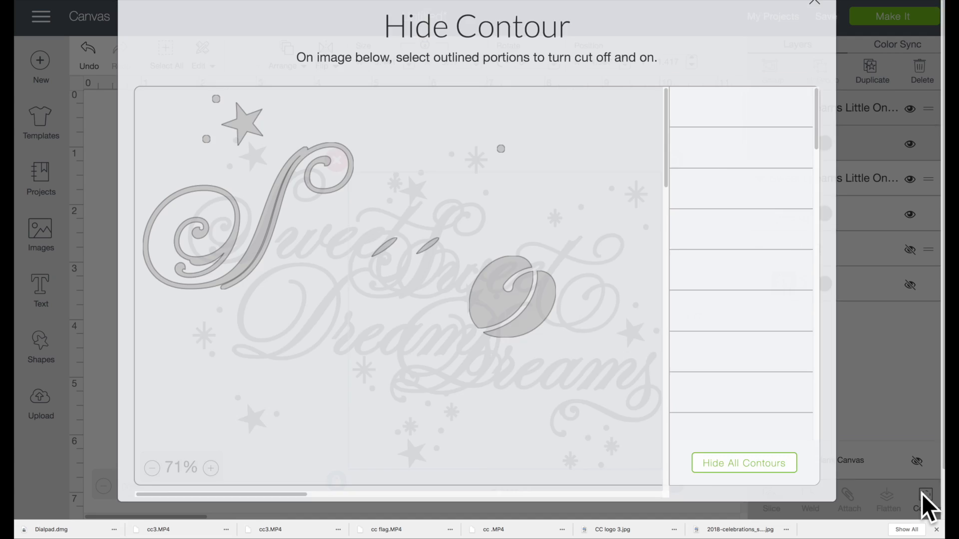
pyautogui.scroll(-5, 583, 298)
pyautogui.scroll(-2, 582, 298)
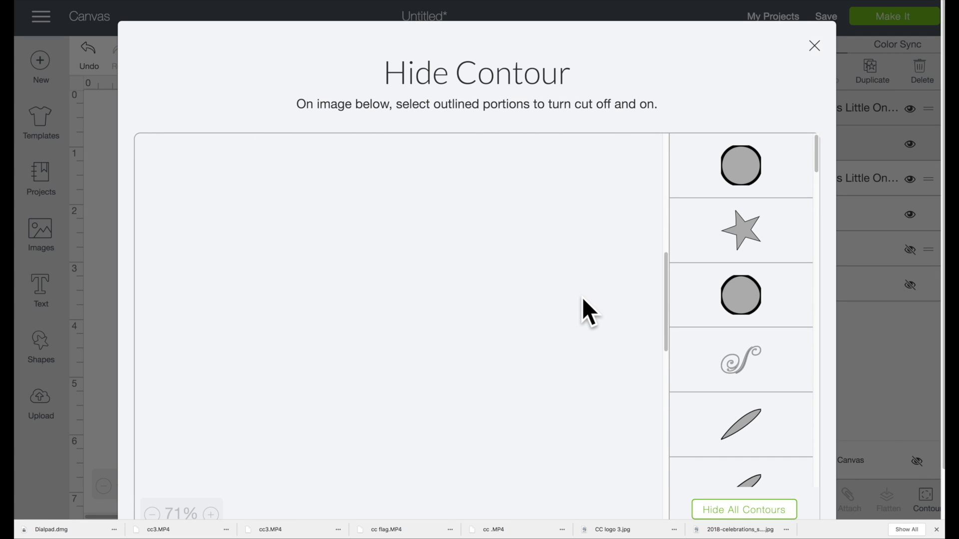
pyautogui.scroll(8, 582, 297)
pyautogui.scroll(2, 583, 298)
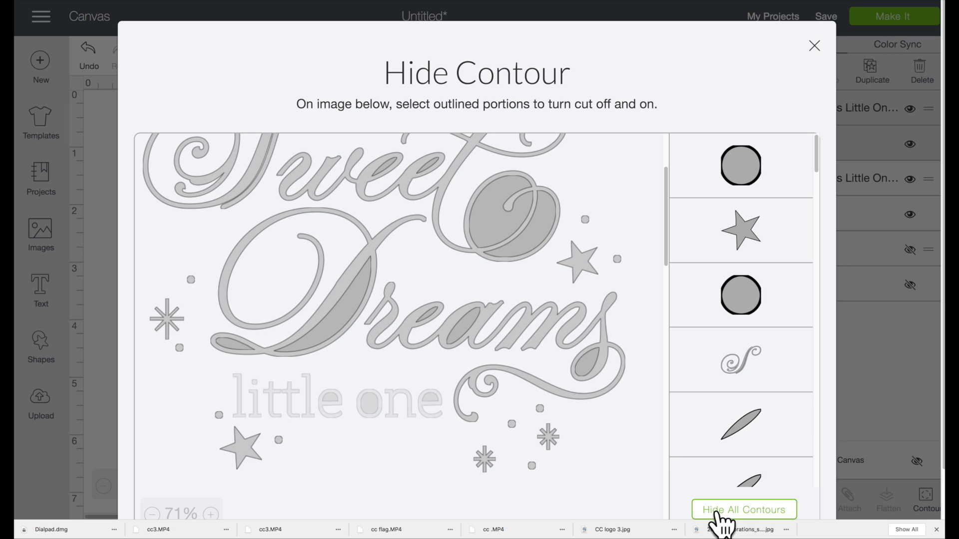
pyautogui.click(721, 511)
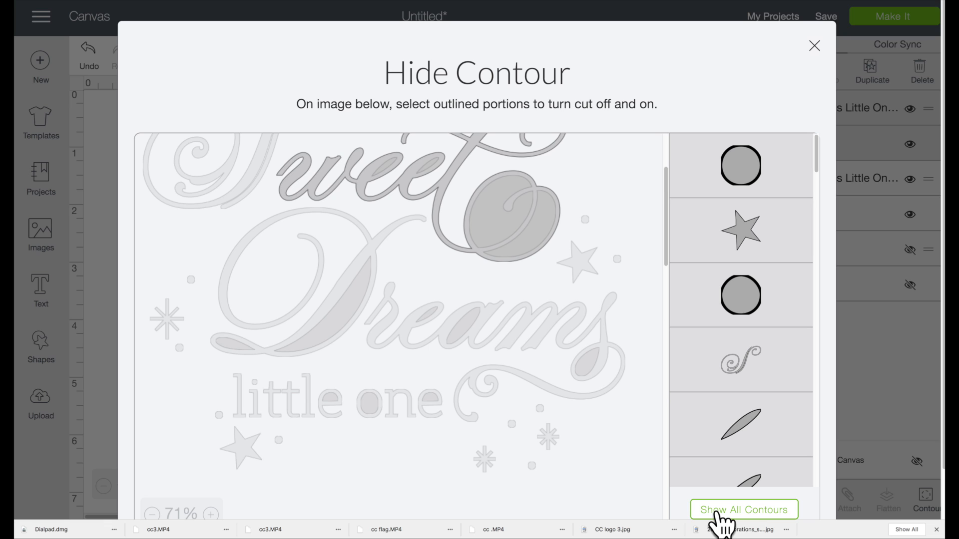
pyautogui.scroll(5, 642, 387)
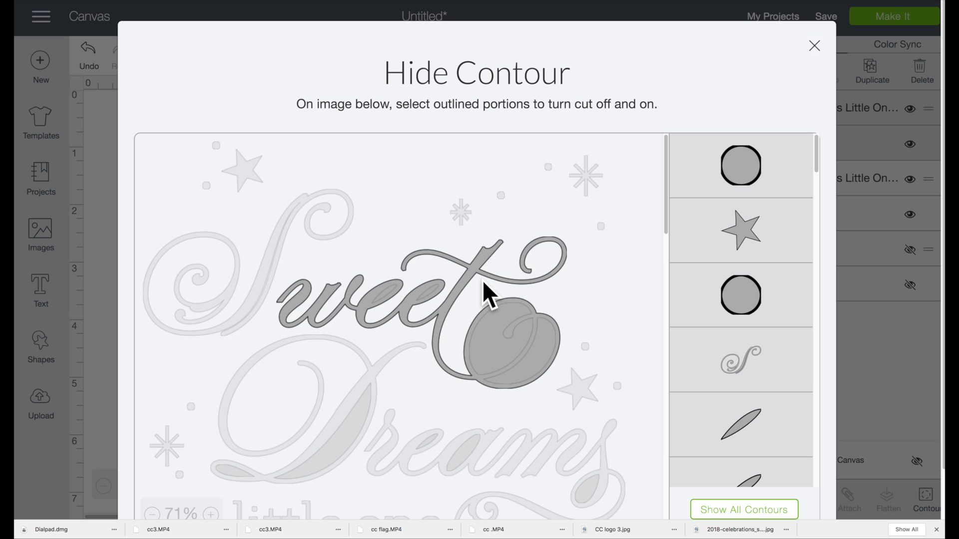
pyautogui.click(87, 298)
pyautogui.moveTo(586, 307); pyautogui.dragTo(675, 310)
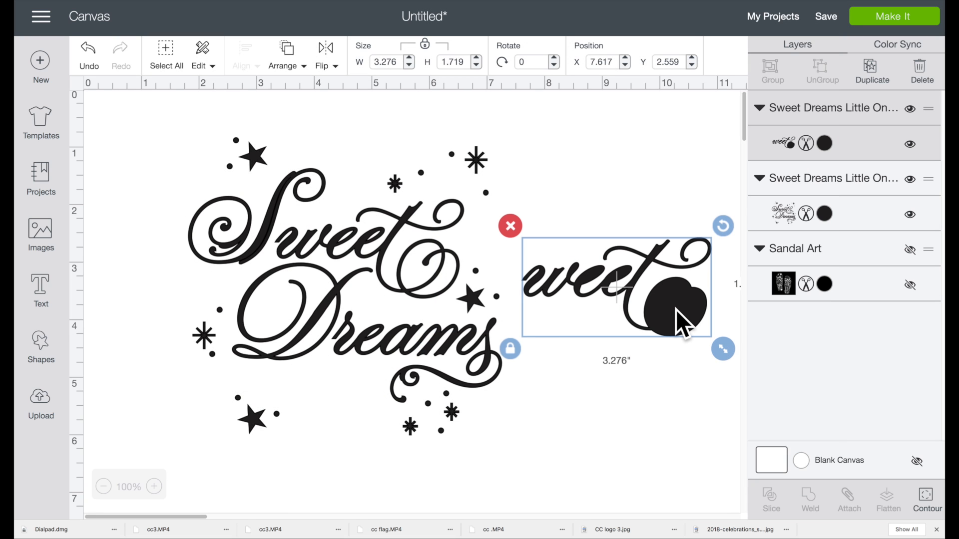
# Step: Open the contours of the copied "weet" piece and turn on the two starbursts and three dots below the "Dreams" flourish
pyautogui.click(925, 500)
pyautogui.scroll(-10, 526, 393)
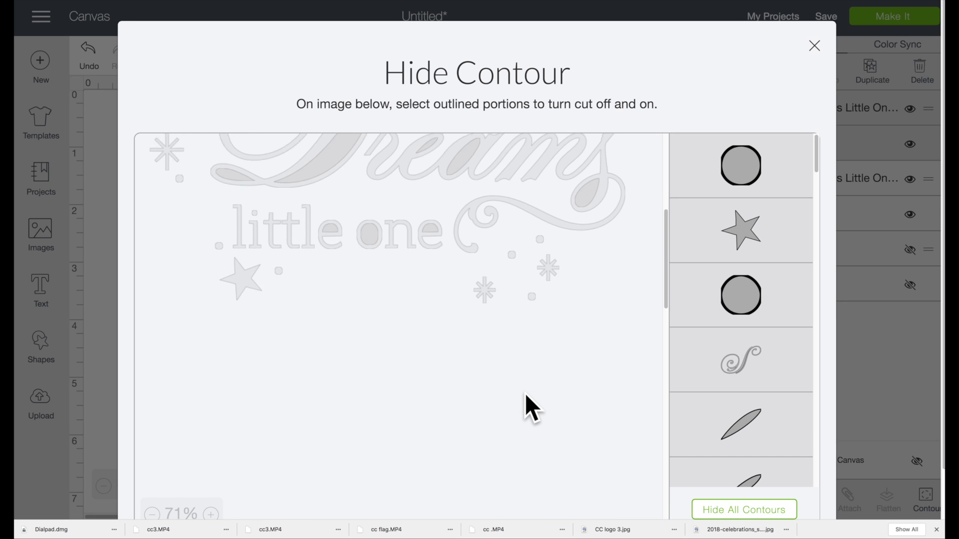
pyautogui.scroll(4, 526, 394)
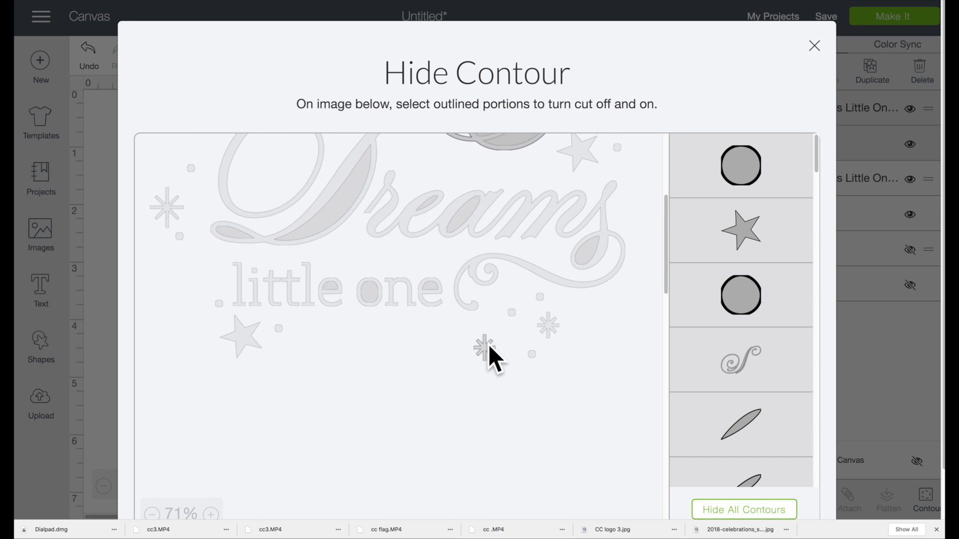
pyautogui.click(547, 322)
pyautogui.click(541, 297)
pyautogui.click(511, 312)
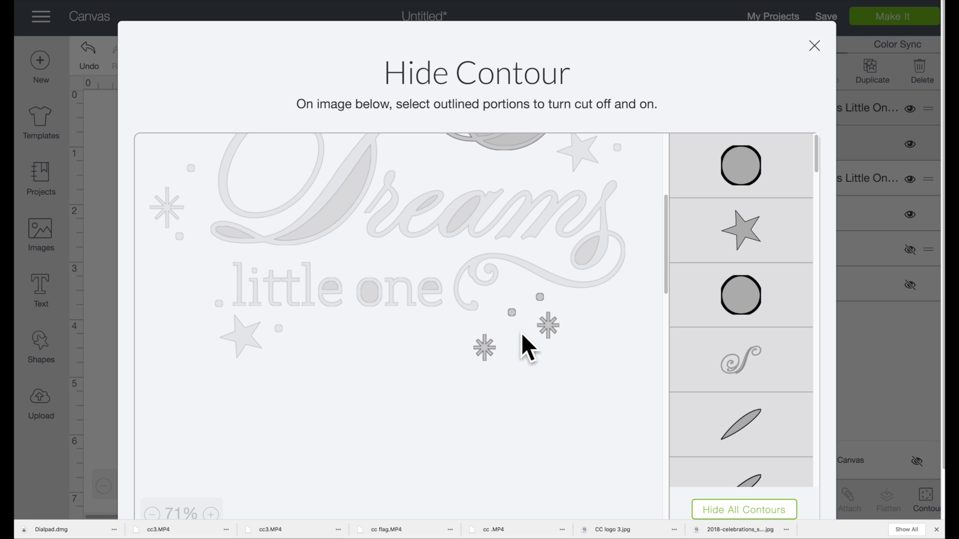
pyautogui.click(530, 353)
# Step: Hide the "weet" contour so only the starburst and dot pieces stay on, and close the contour editor
pyautogui.scroll(-5, 697, 411)
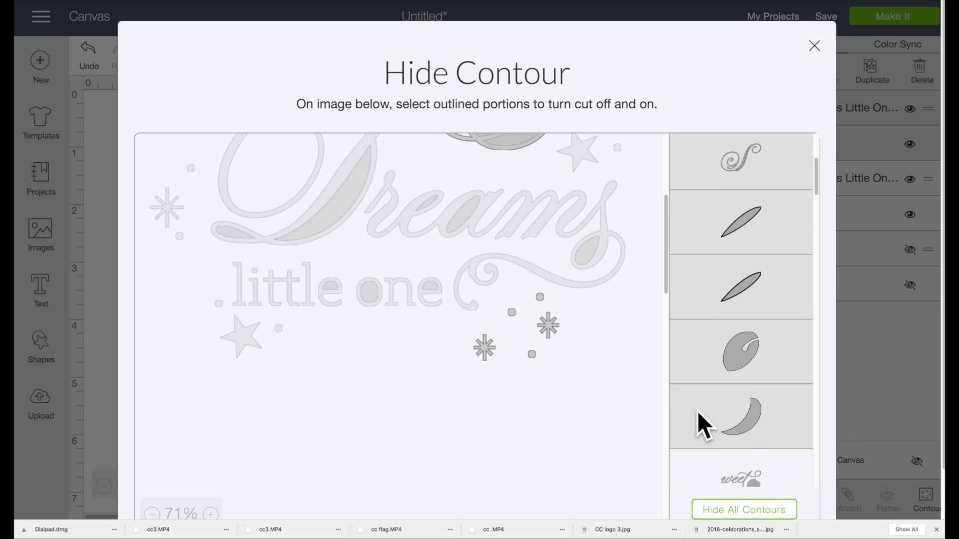
pyautogui.scroll(-5, 697, 410)
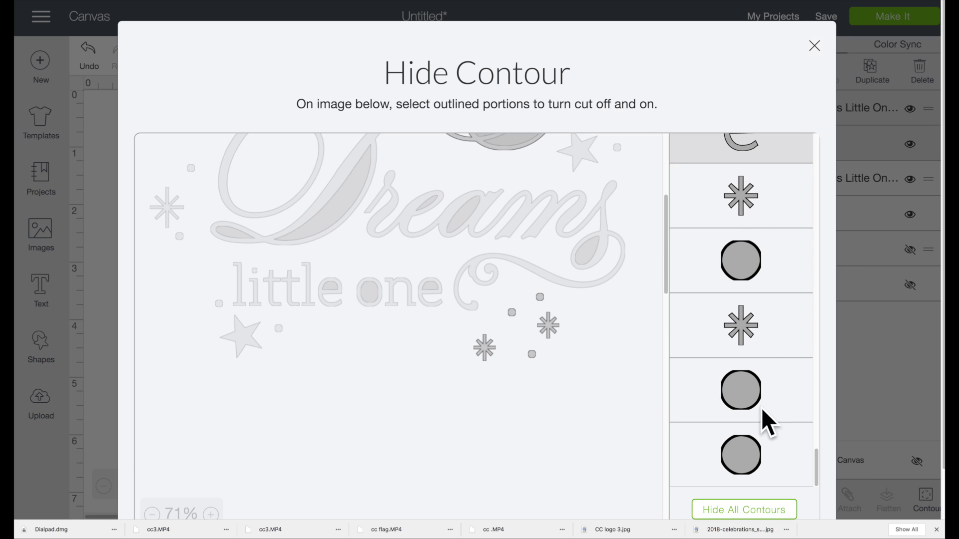
pyautogui.scroll(2, 749, 428)
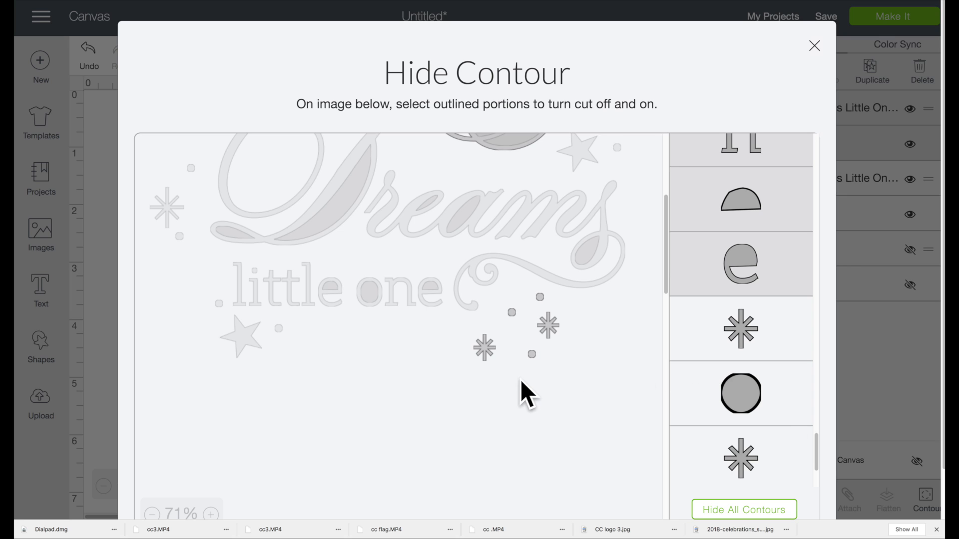
pyautogui.scroll(5, 520, 379)
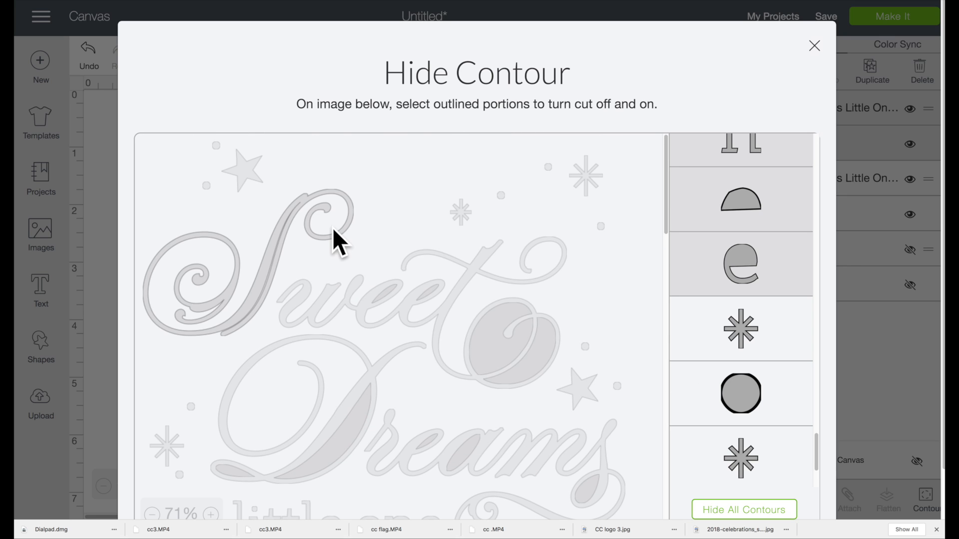
pyautogui.scroll(-4, 333, 229)
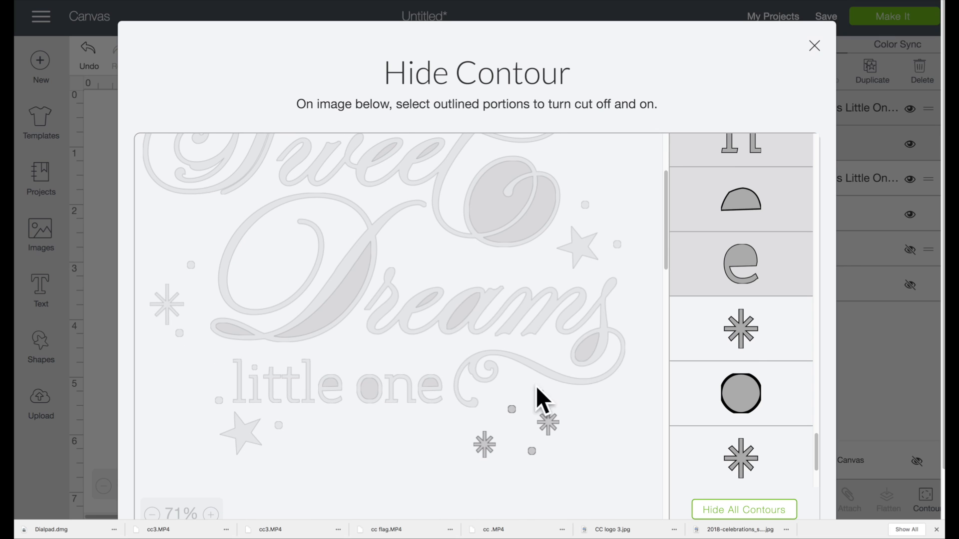
pyautogui.click(99, 372)
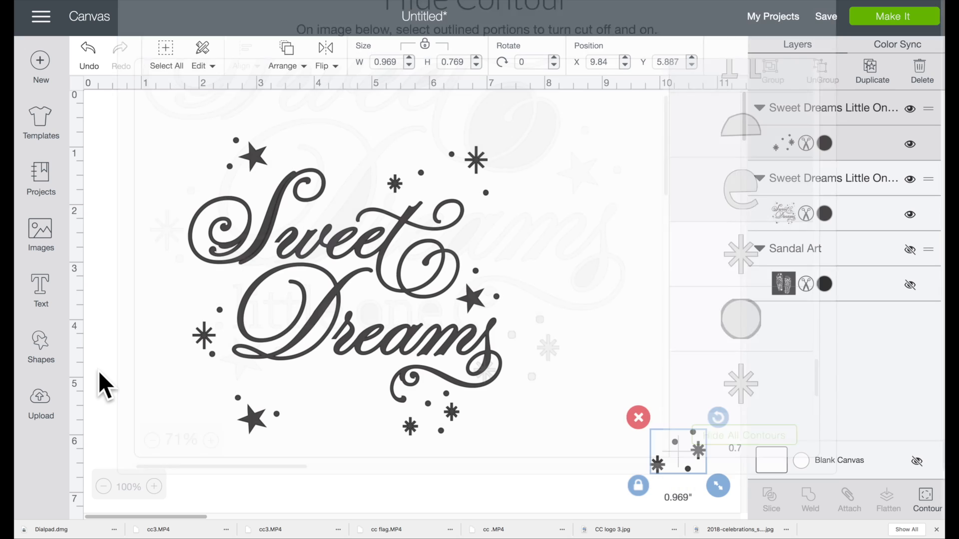
# Step: Place the starburst cluster under "Dreams", enlarge it to about 1.09 by 0.87 inches, and rotate it about half a turn
pyautogui.moveTo(675, 452); pyautogui.dragTo(317, 390)
pyautogui.moveTo(360, 421); pyautogui.dragTo(369, 428)
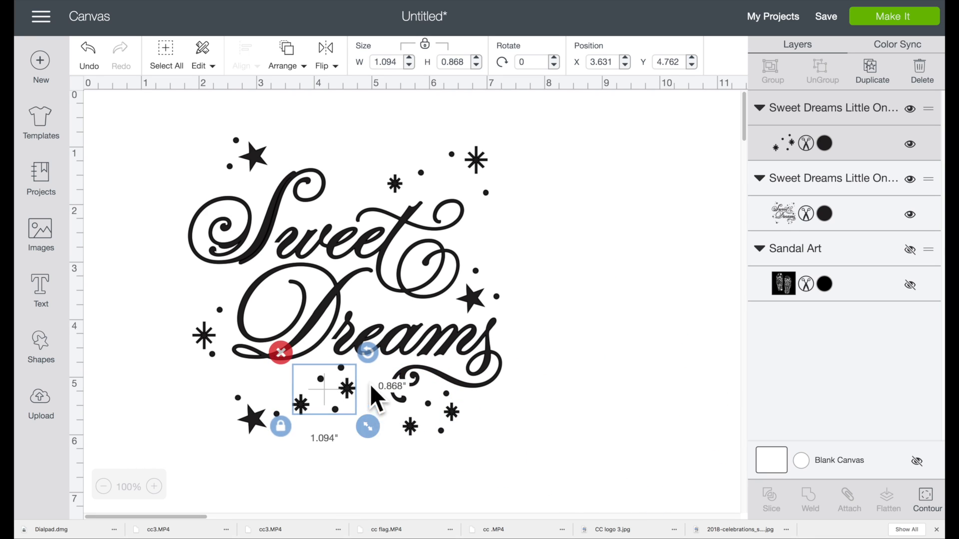
pyautogui.moveTo(367, 353); pyautogui.dragTo(330, 390)
pyautogui.click(581, 378)
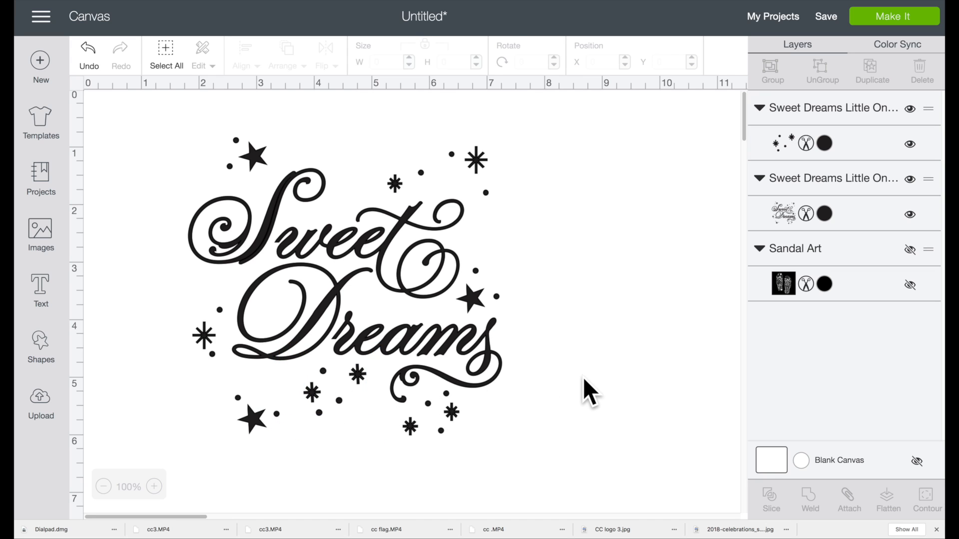
# Step: Attach the Sweet Dreams lettering and the added starburst cluster, and weld them into a single shape
pyautogui.moveTo(140, 120); pyautogui.dragTo(563, 443)
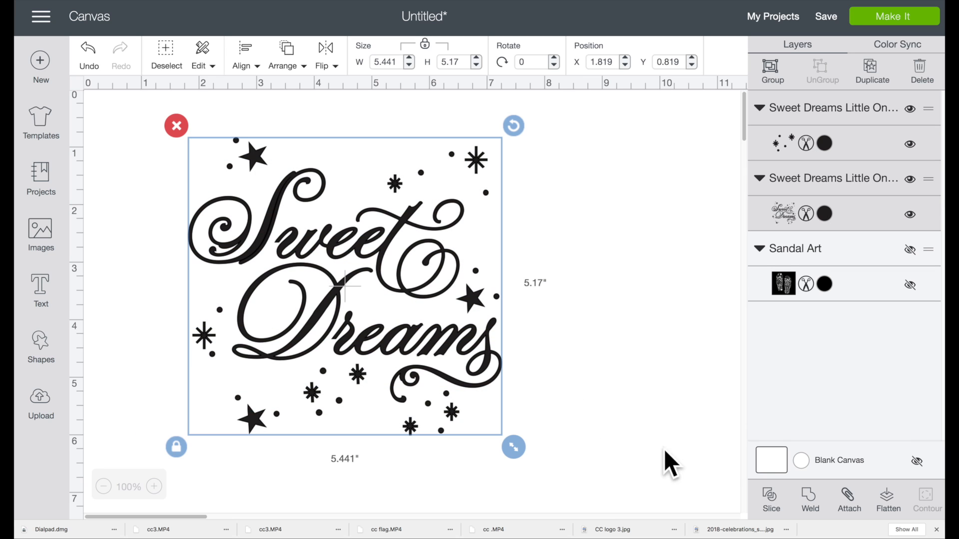
pyautogui.click(847, 496)
pyautogui.click(816, 497)
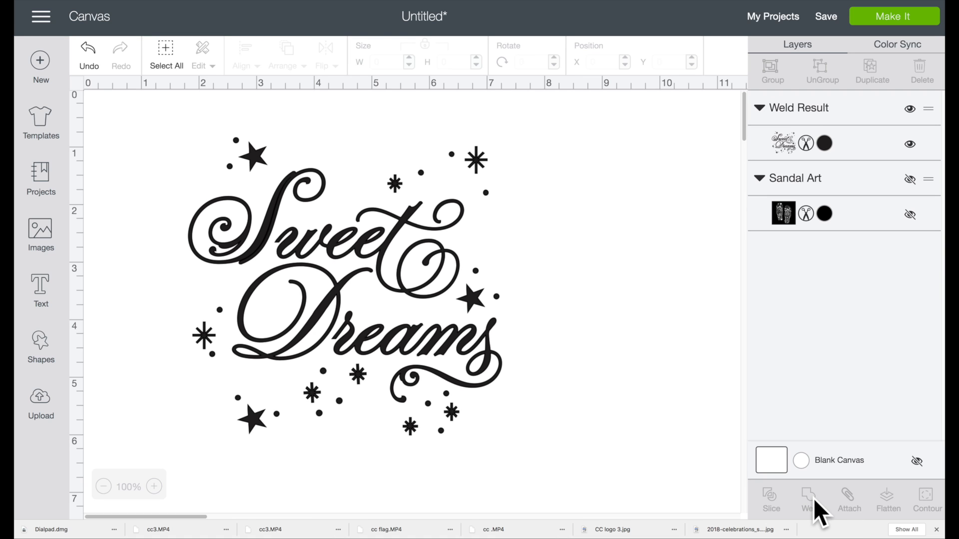
# Step: Examine the contours of the welded design, and undo both the weld and the attachment
pyautogui.click(299, 403)
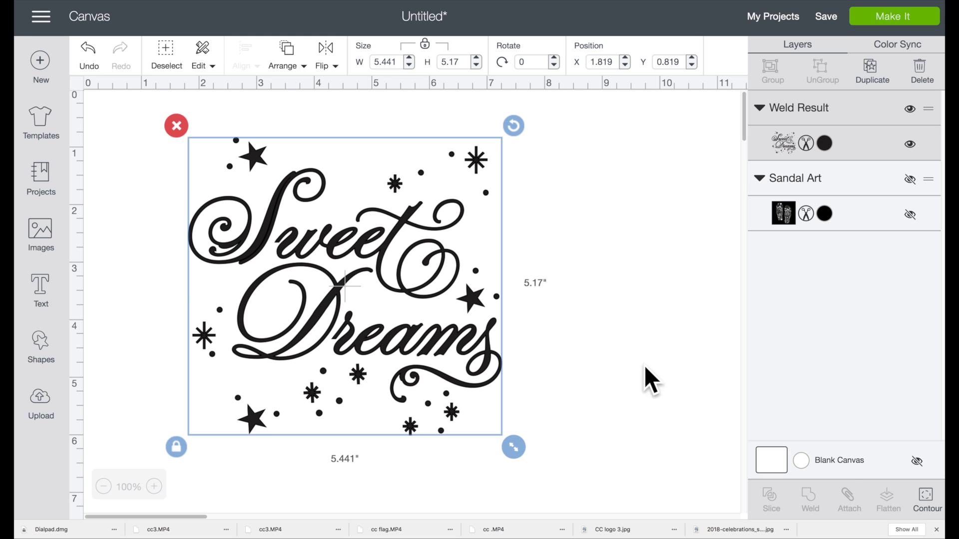
pyautogui.click(927, 497)
pyautogui.scroll(-5, 520, 426)
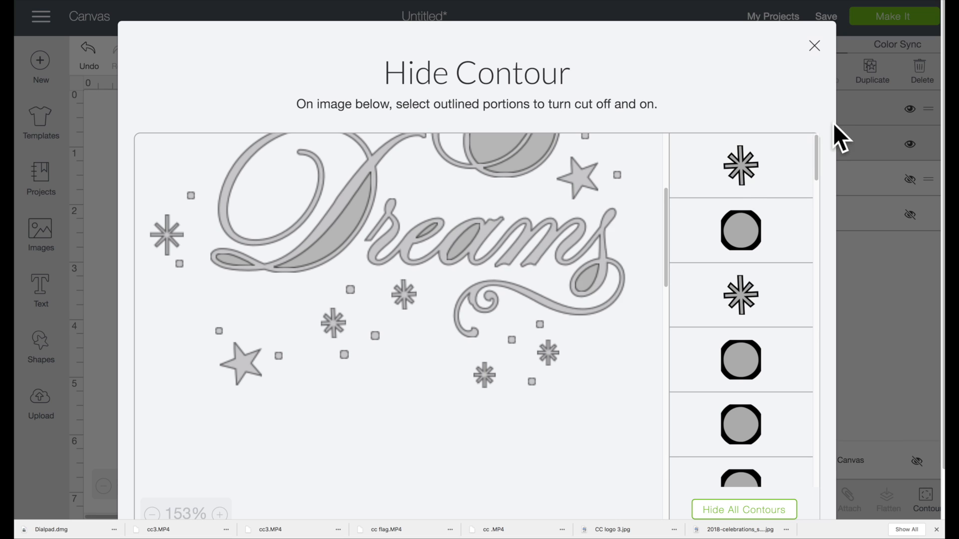
pyautogui.click(910, 297)
pyautogui.click(92, 50)
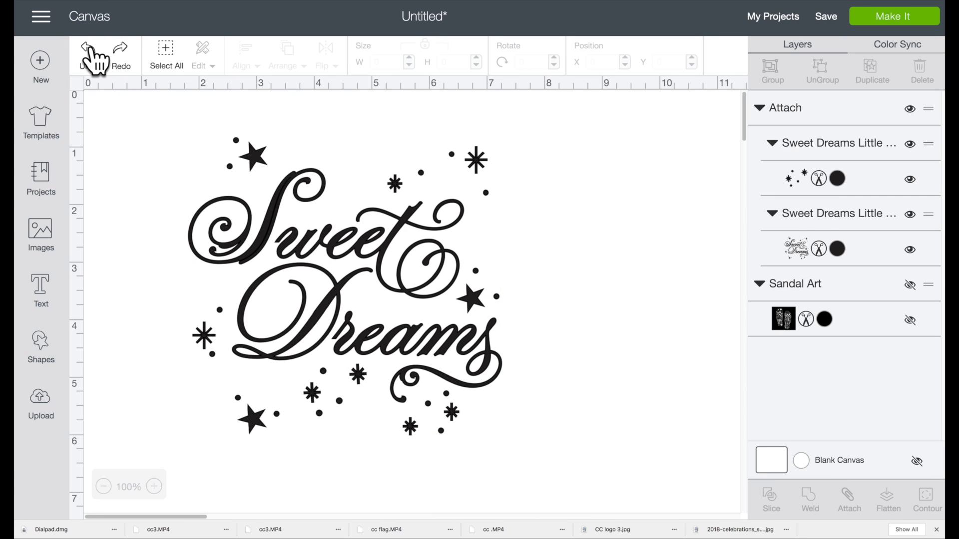
pyautogui.click(92, 50)
# Step: Examine the contours of the separate Sweet Dreams lettering, including the hidden "little one" shapes, and close the editor
pyautogui.click(361, 244)
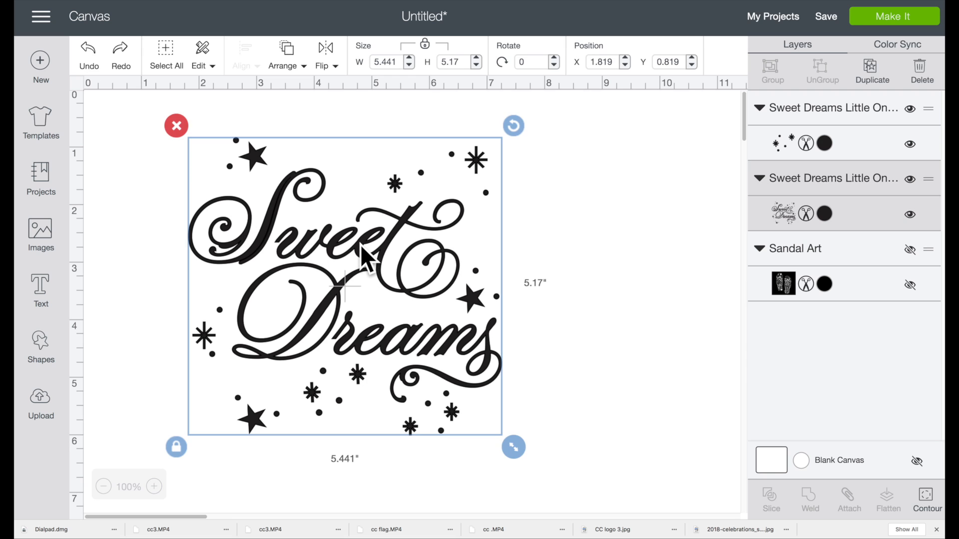
pyautogui.click(927, 505)
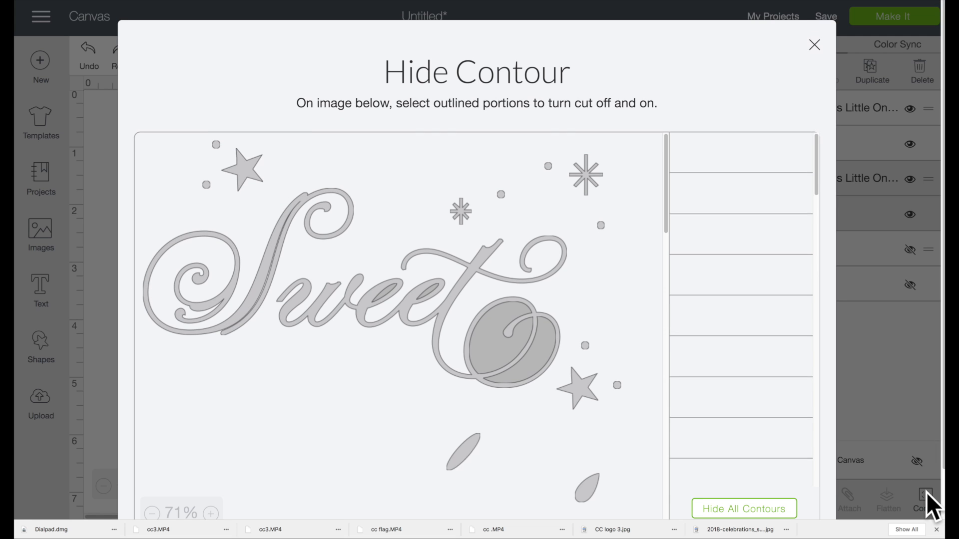
pyautogui.scroll(-1, 388, 383)
pyautogui.scroll(-5, 388, 383)
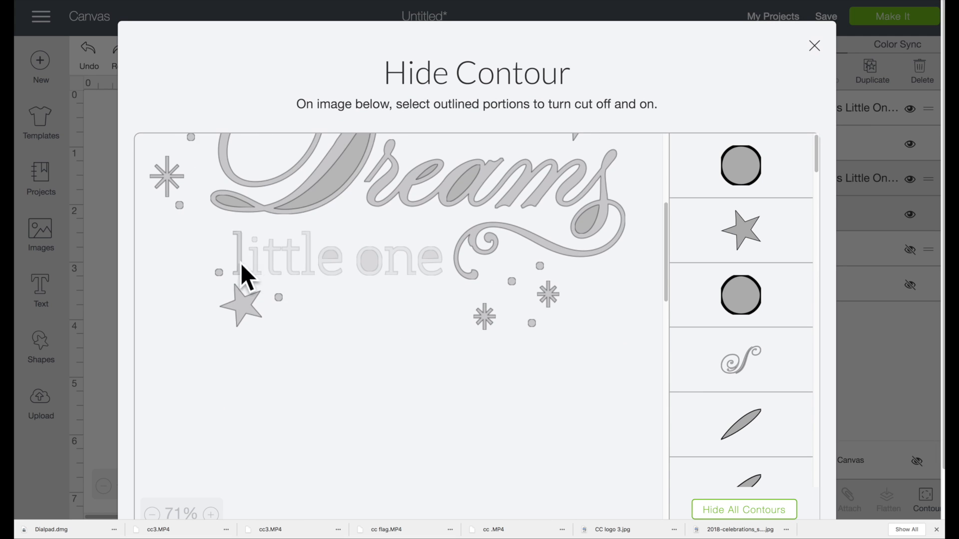
pyautogui.click(91, 217)
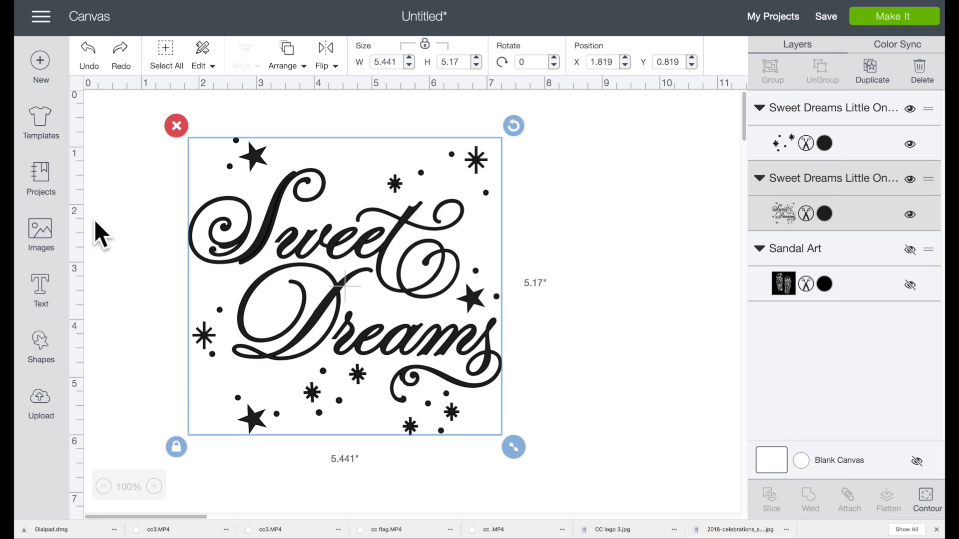
# Step: Attach the lettering and starburst cluster, move the combined design to X 1.889, Y 0.708, and detach it again
pyautogui.click(139, 246)
pyautogui.moveTo(144, 165); pyautogui.dragTo(538, 454)
pyautogui.moveTo(435, 282); pyautogui.dragTo(439, 276)
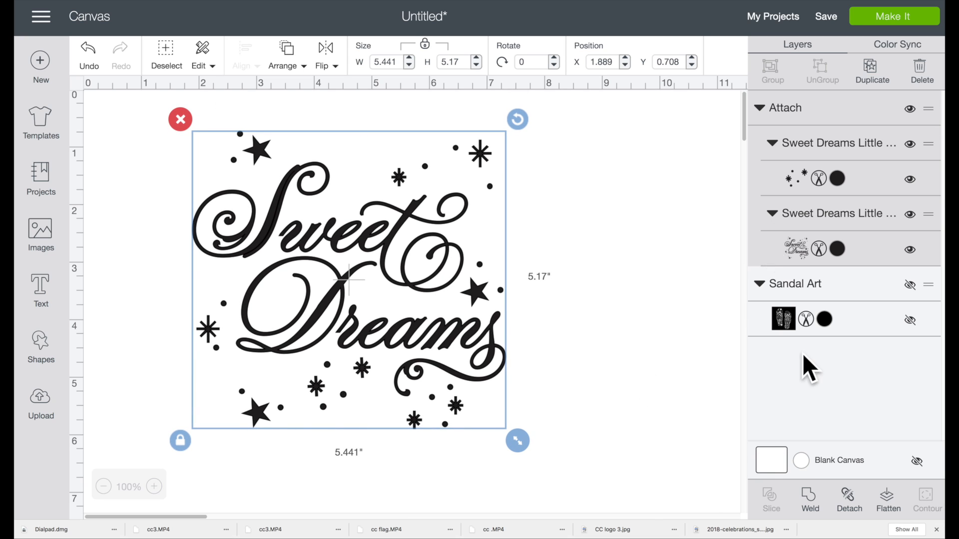
pyautogui.click(844, 505)
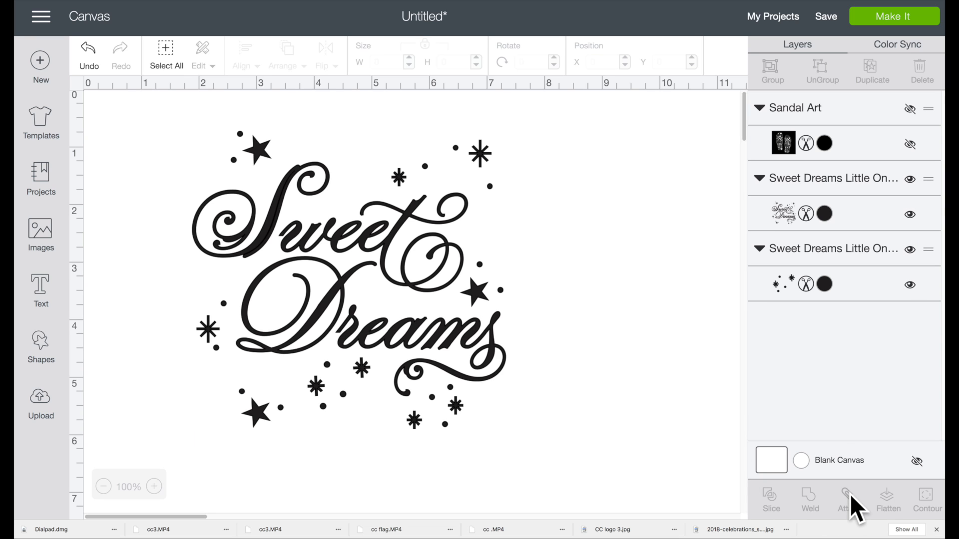
# Step: Recolor the Sweet Dreams lettering layer light purple, #B08FC2
pyautogui.click(455, 326)
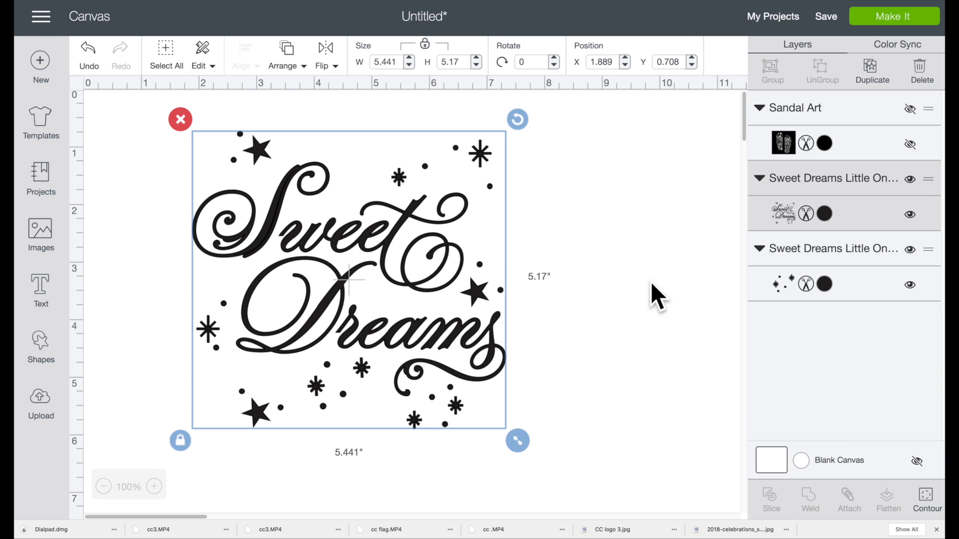
pyautogui.click(778, 215)
pyautogui.click(822, 215)
pyautogui.click(714, 247)
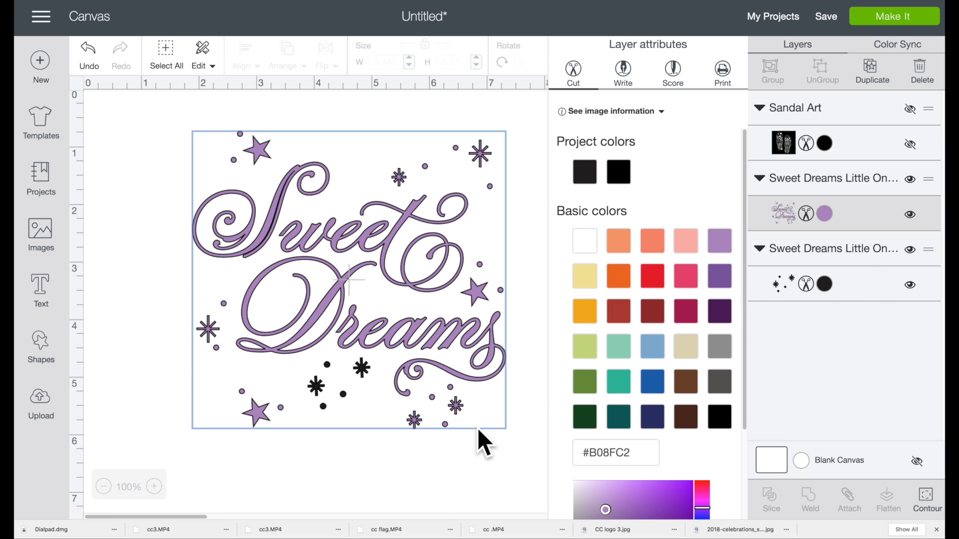
pyautogui.click(432, 477)
# Step: Attach the purple lettering and the black starburst cluster, and weld them together
pyautogui.moveTo(150, 168); pyautogui.dragTo(548, 430)
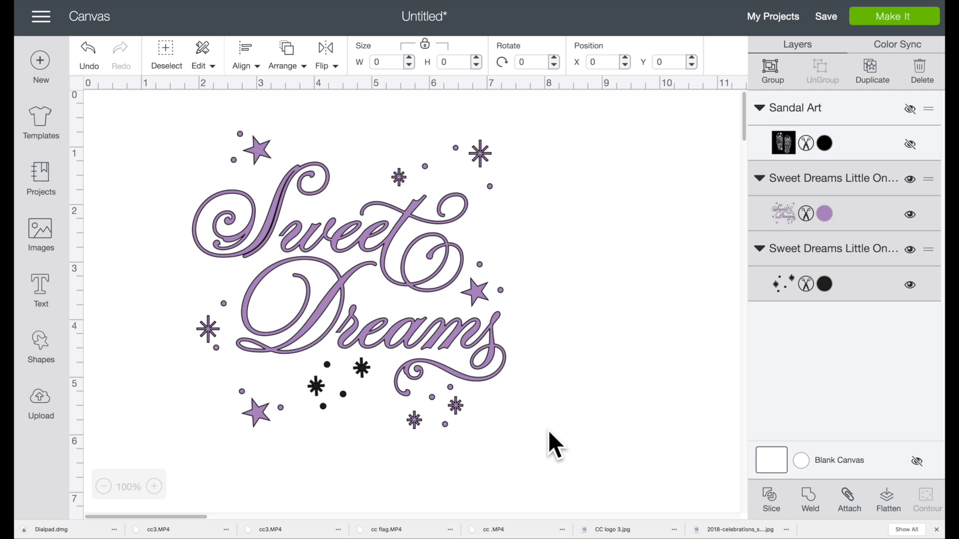
pyautogui.click(849, 499)
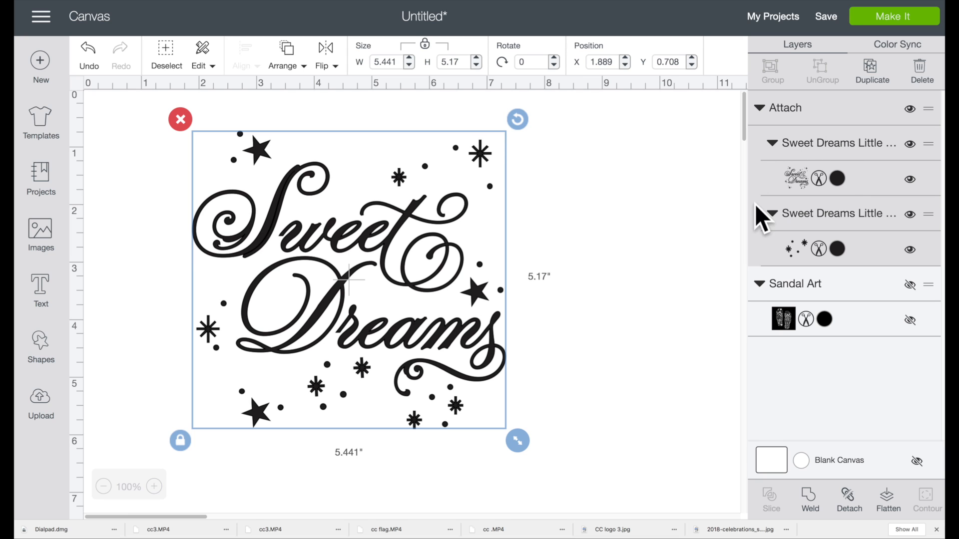
pyautogui.click(811, 498)
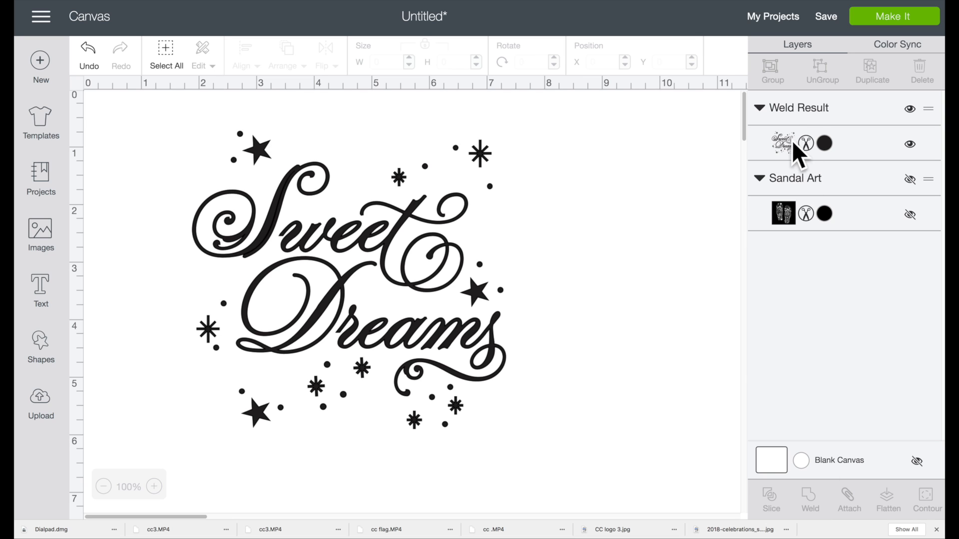
# Step: Examine the new weld's contours, and undo back to the separate purple lettering and black starburst layers
pyautogui.click(448, 317)
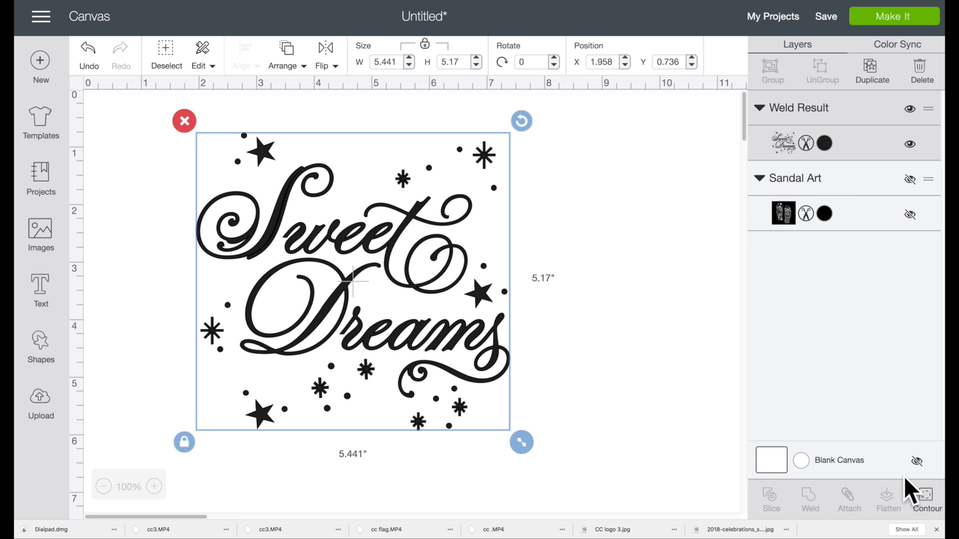
pyautogui.click(927, 499)
pyautogui.scroll(-10, 499, 403)
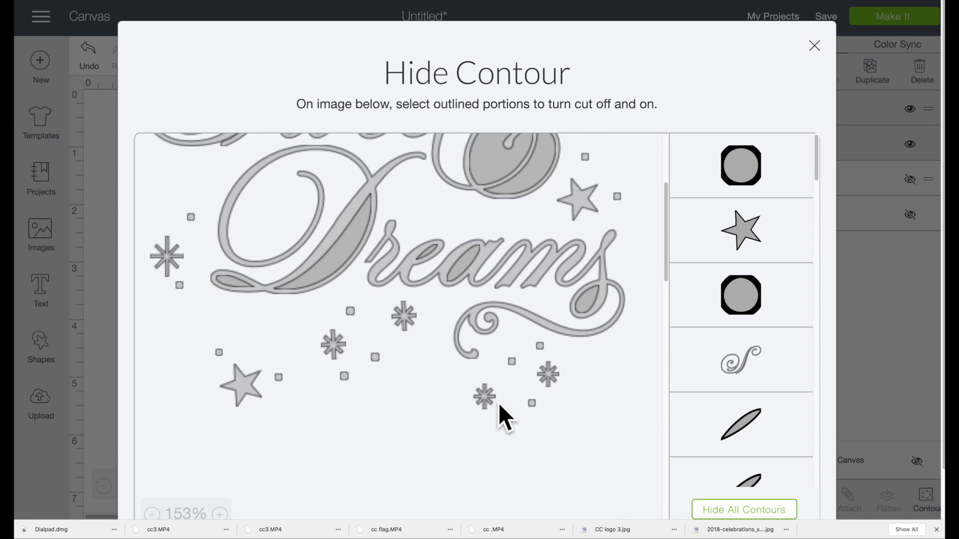
pyautogui.scroll(1, 498, 402)
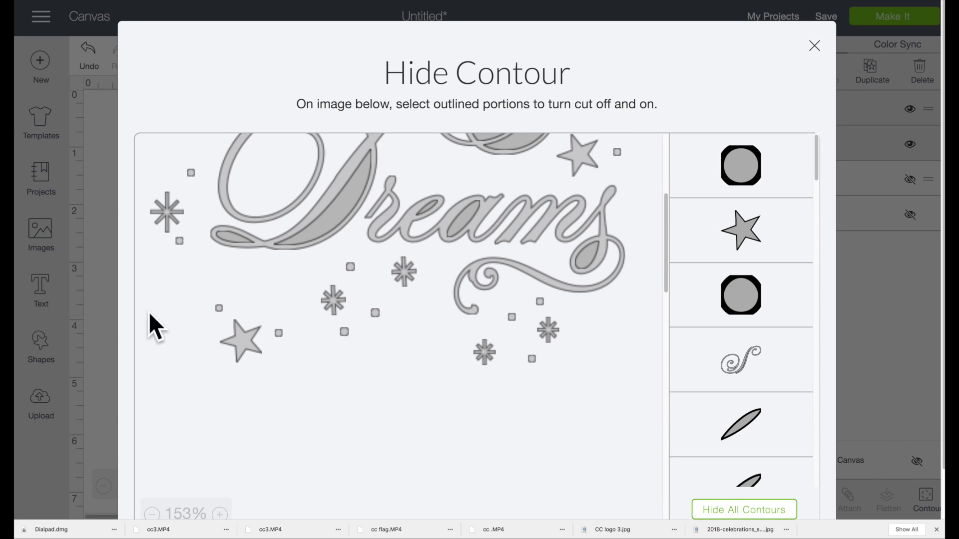
pyautogui.click(87, 306)
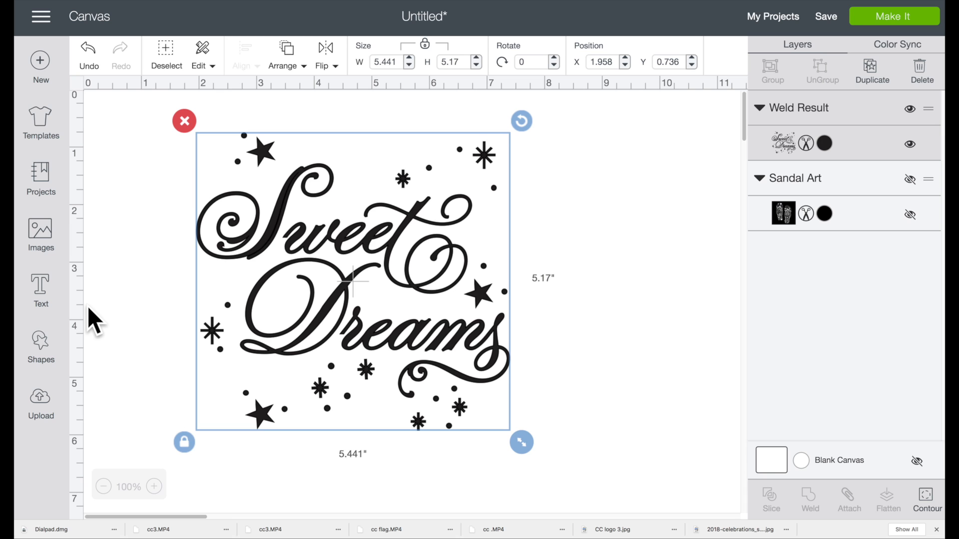
pyautogui.click(90, 50)
pyautogui.click(90, 50)
# Step: Attach the purple lettering and black starburst cluster without welding, and preview their layout on the cutting mat before returning to the canvas
pyautogui.moveTo(130, 165); pyautogui.dragTo(566, 467)
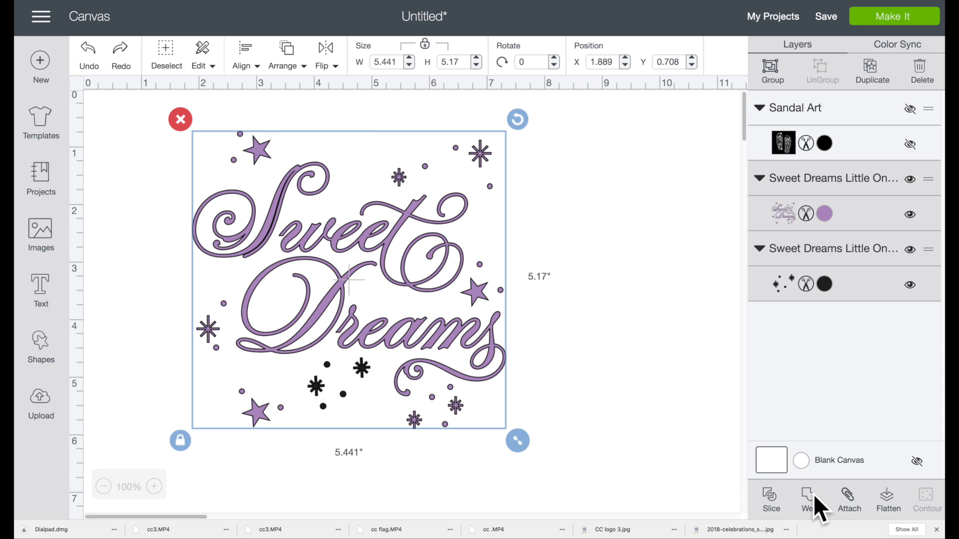
pyautogui.click(849, 499)
pyautogui.click(604, 386)
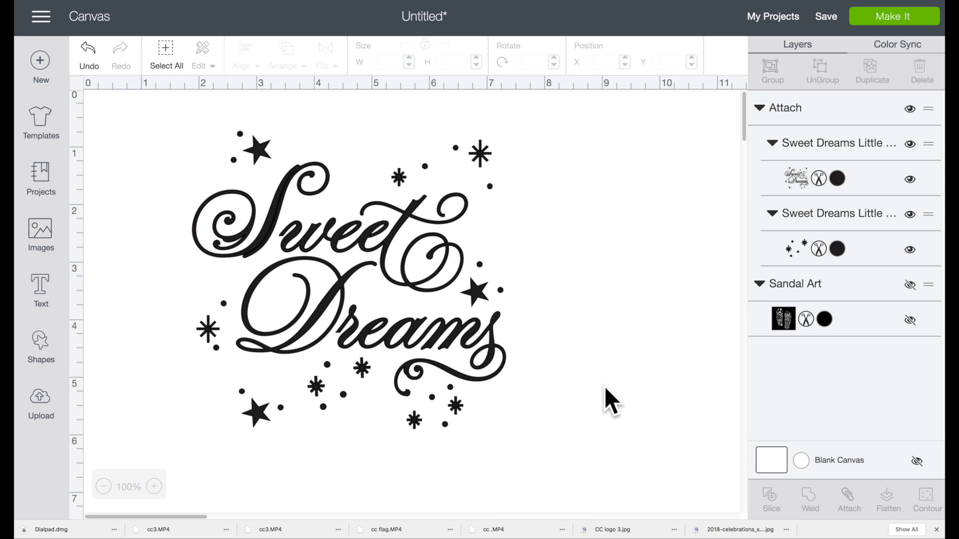
pyautogui.click(885, 17)
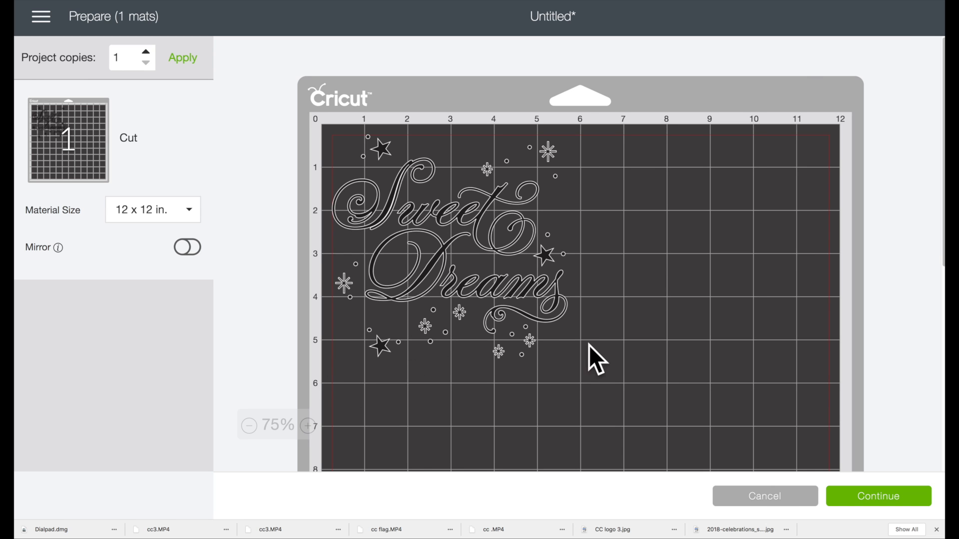
pyautogui.click(767, 497)
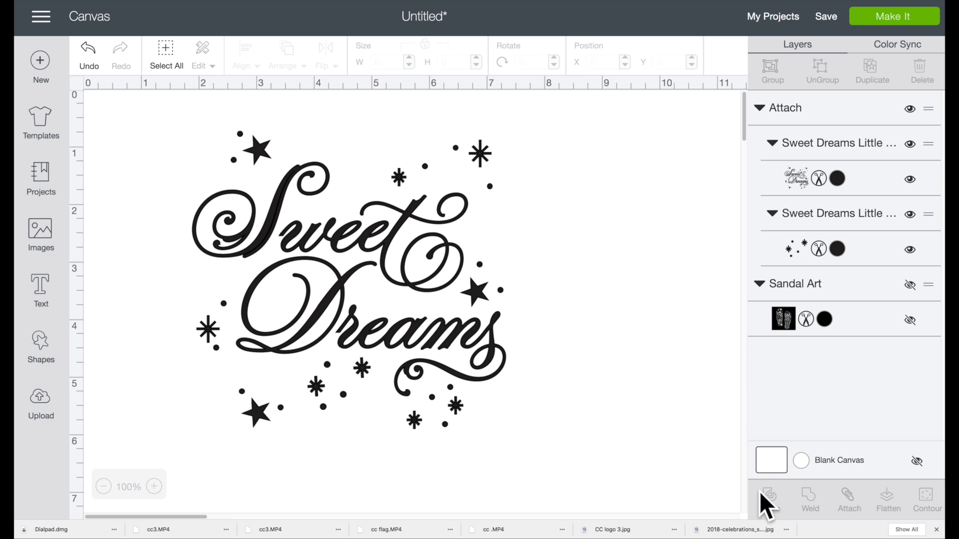
# Step: Show the hidden Sandal Art layer and move the image below the Sweet Dreams design to X 4.125, Y 6.028
pyautogui.scroll(-3, 636, 424)
pyautogui.scroll(-5, 635, 421)
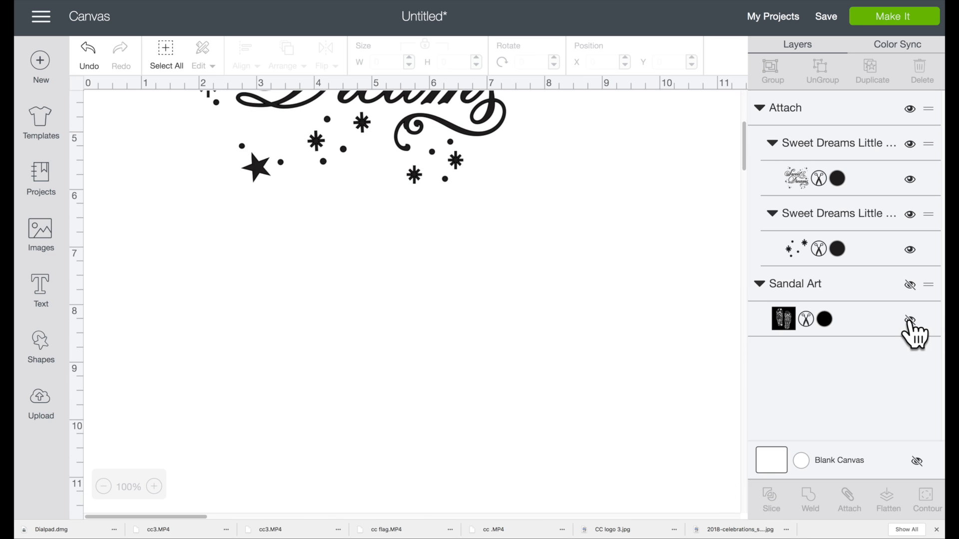
pyautogui.click(910, 319)
pyautogui.moveTo(619, 302); pyautogui.dragTo(592, 303)
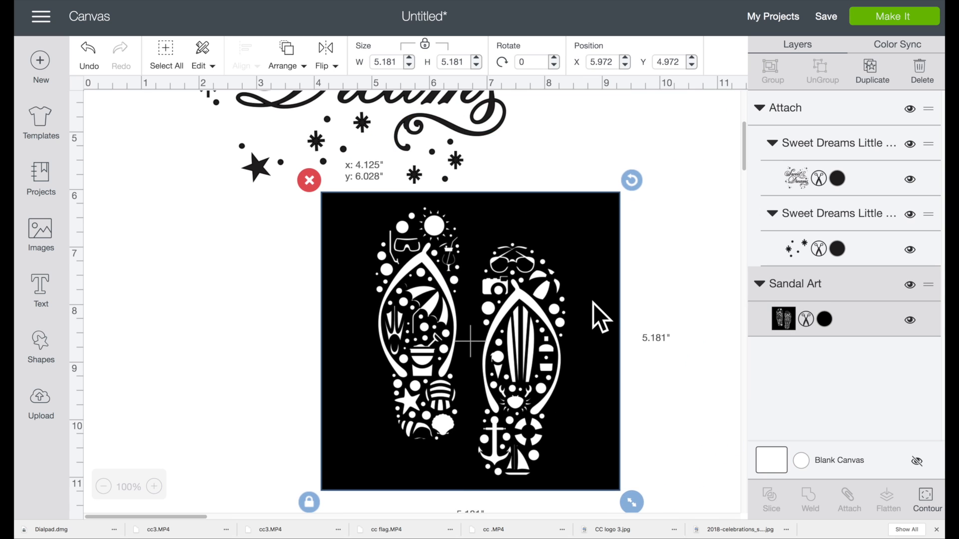
# Step: Use Contour to hide the outer square background of the Sandal Art, leaving only the flip-flop shapes
pyautogui.scroll(-1, 593, 303)
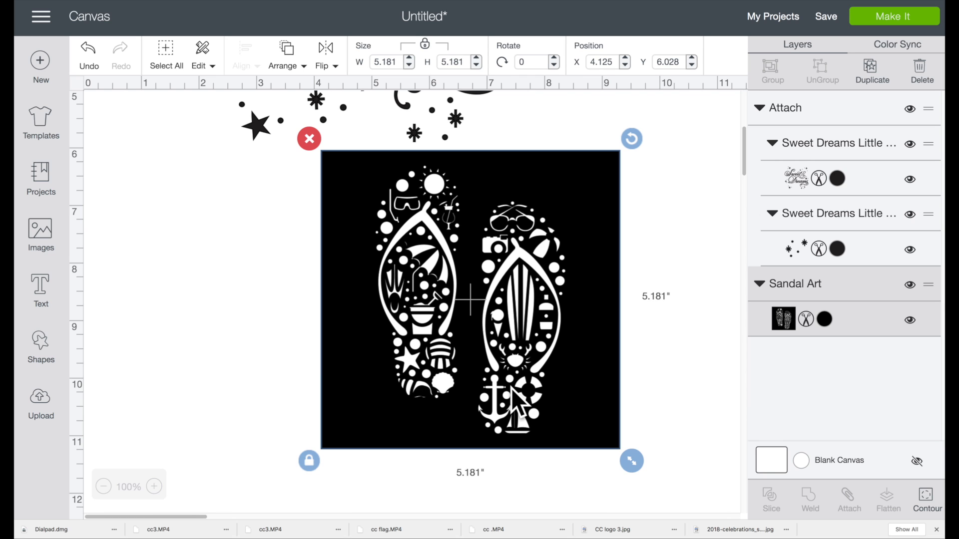
pyautogui.click(926, 499)
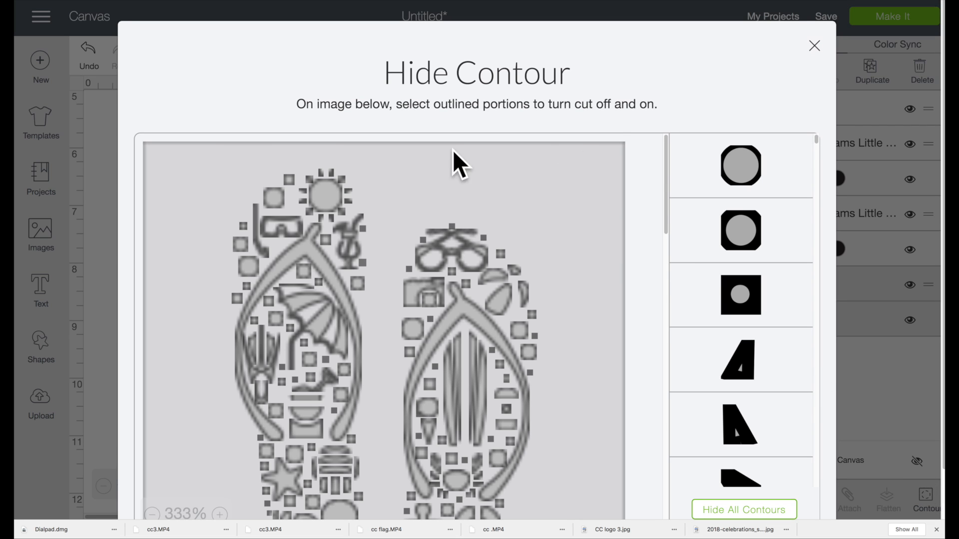
pyautogui.click(95, 209)
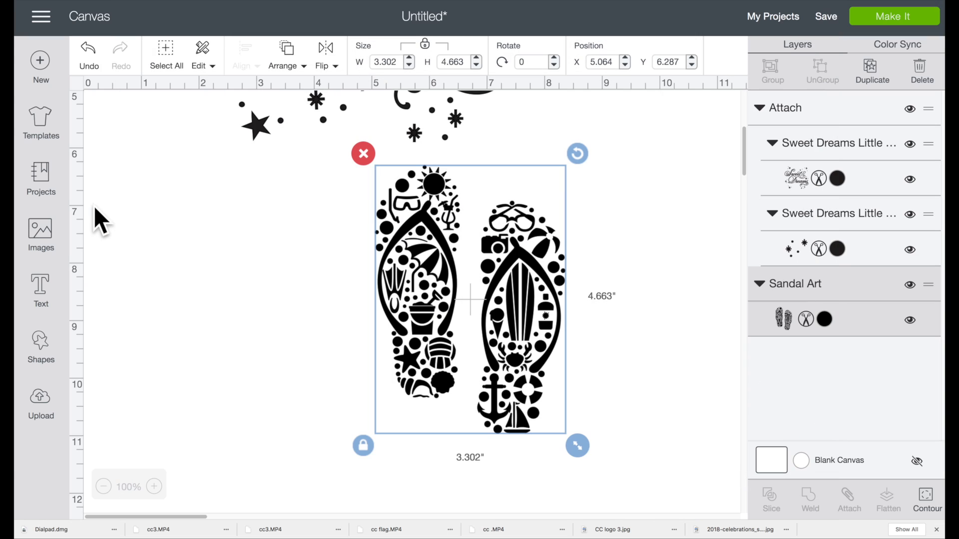
# Step: Recolor the Sandal Art layer pink and move it to X 4.759, Y 7.106
pyautogui.click(829, 322)
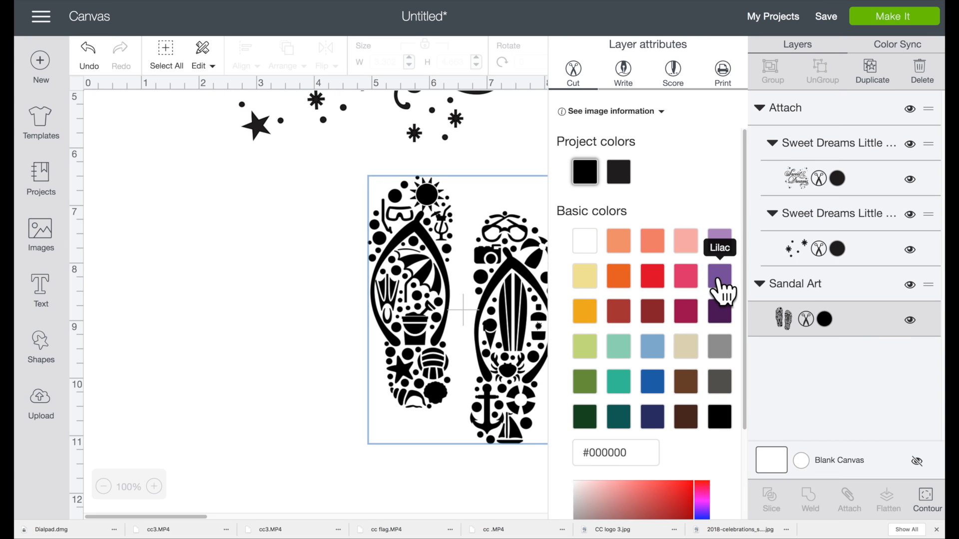
pyautogui.click(686, 278)
pyautogui.click(325, 286)
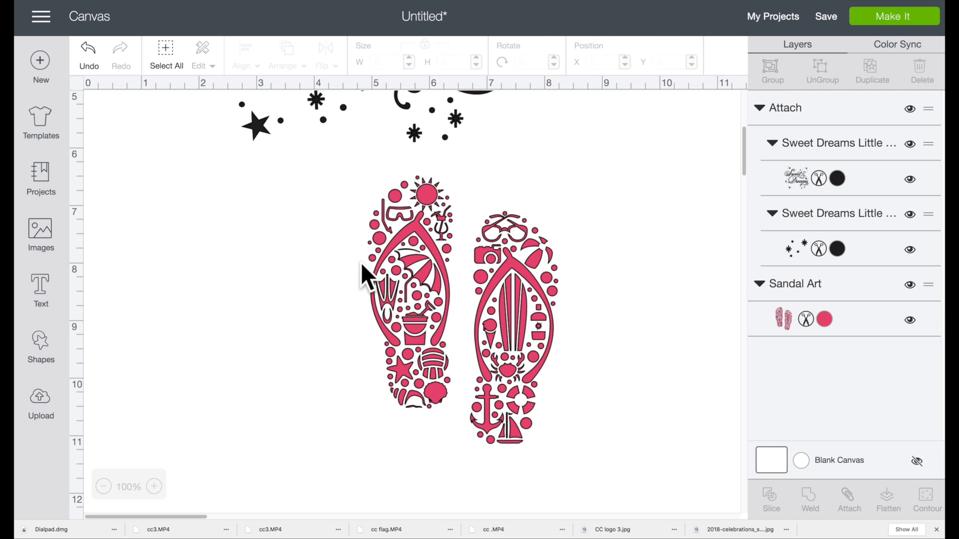
pyautogui.moveTo(422, 249); pyautogui.dragTo(409, 284)
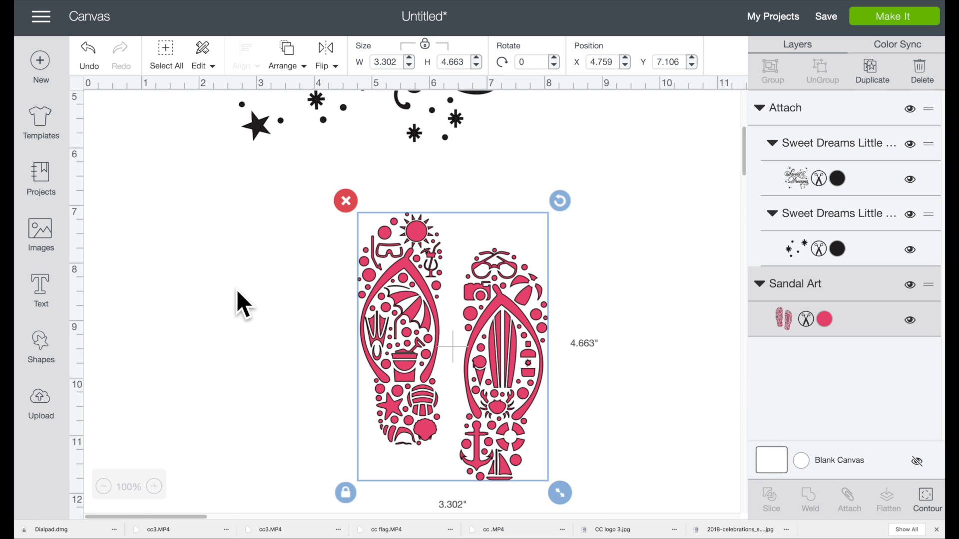
# Step: Use Contour to turn the Sandal Art's outer square background back on, and deselect the image
pyautogui.scroll(5, 236, 290)
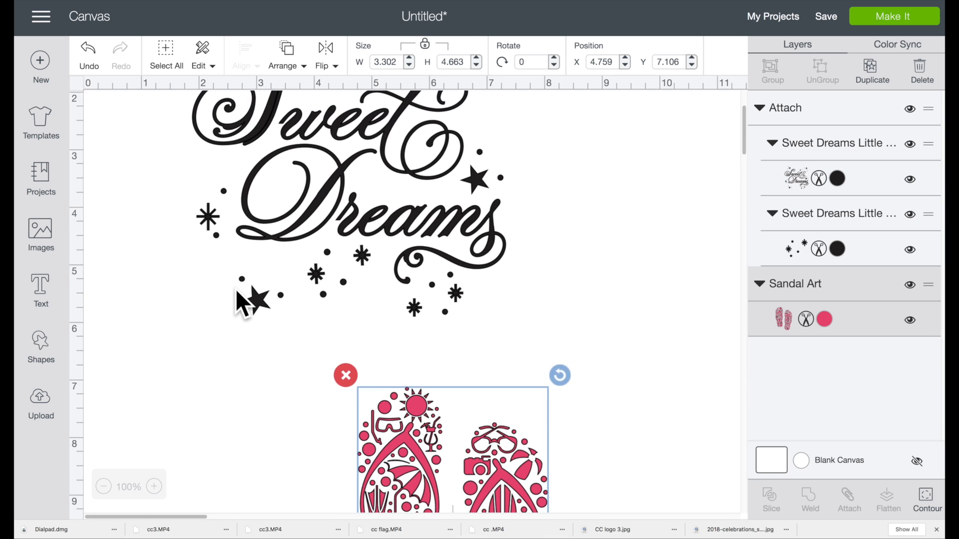
pyautogui.scroll(3, 235, 289)
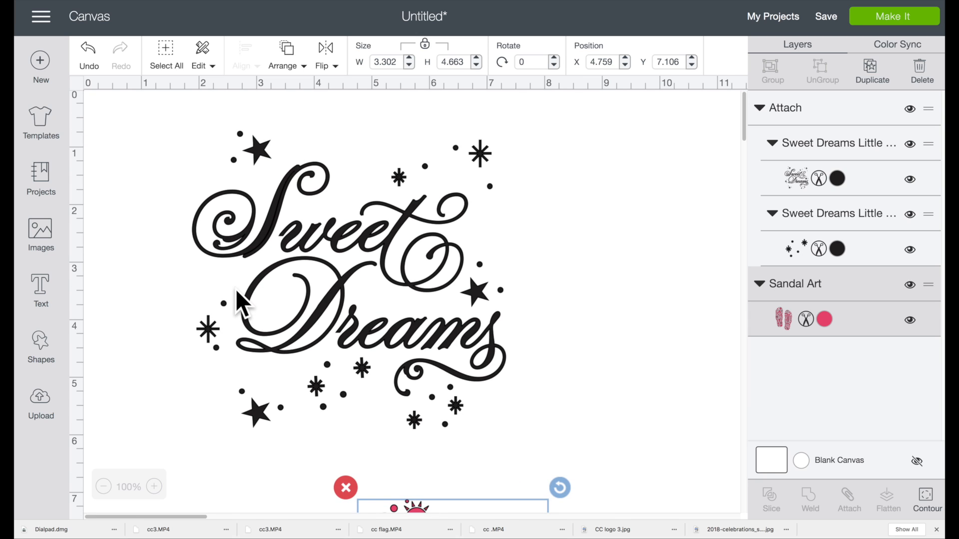
pyautogui.scroll(-8, 236, 289)
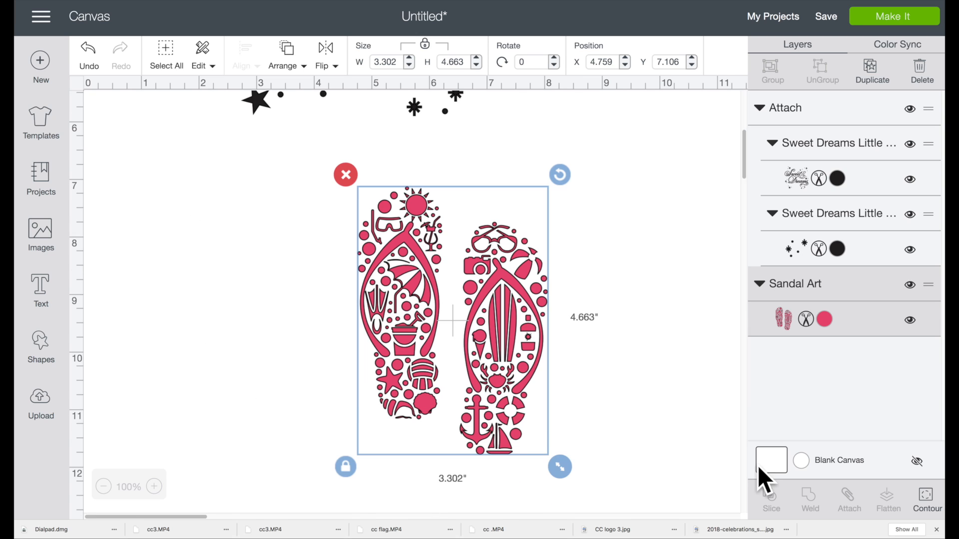
pyautogui.click(927, 500)
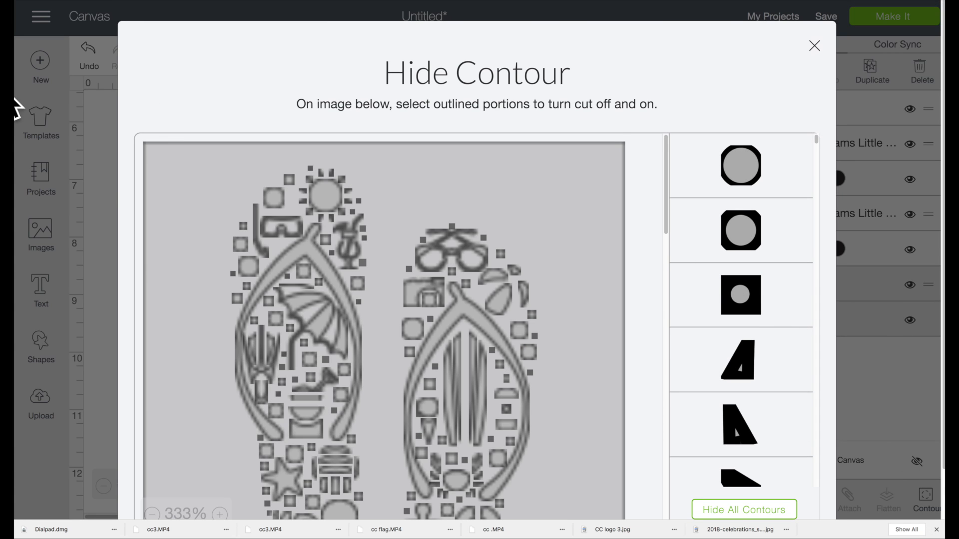
pyautogui.click(98, 183)
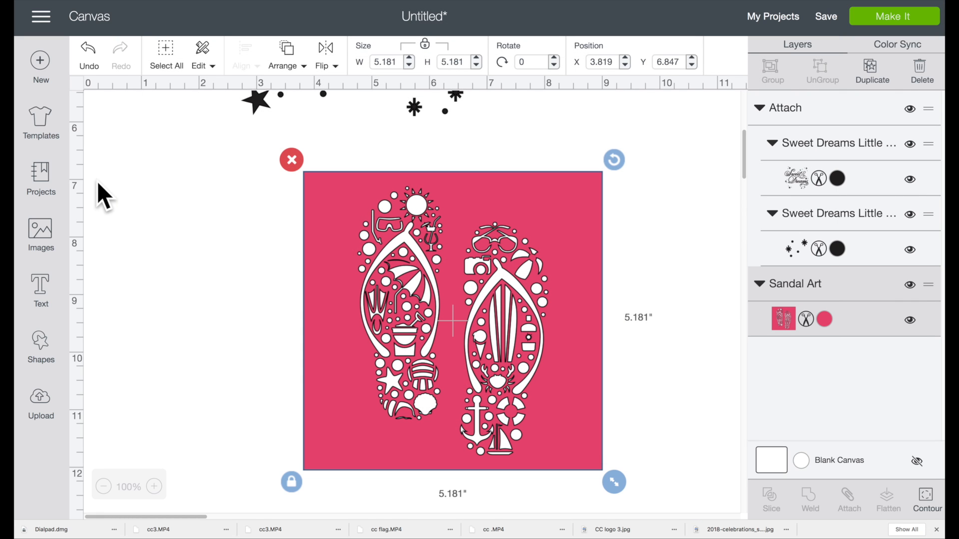
pyautogui.click(98, 183)
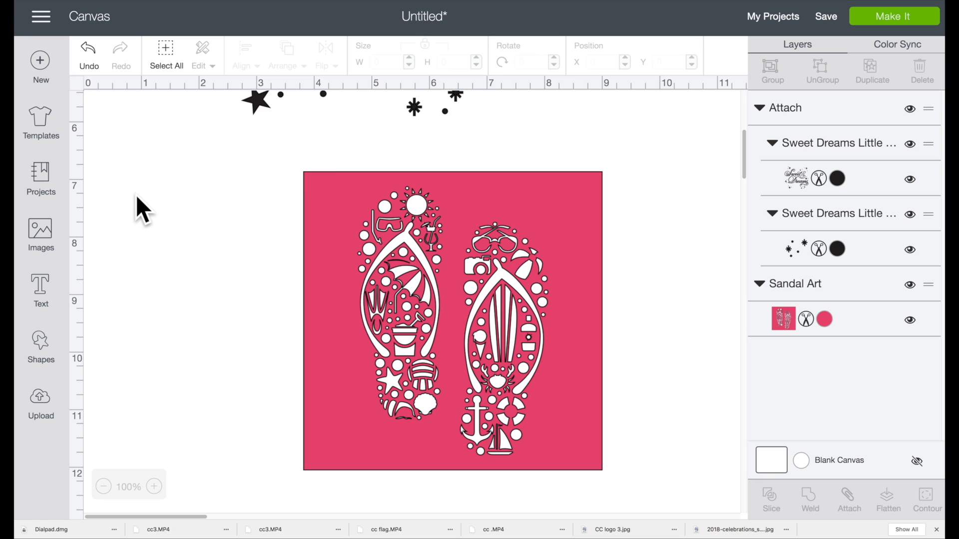